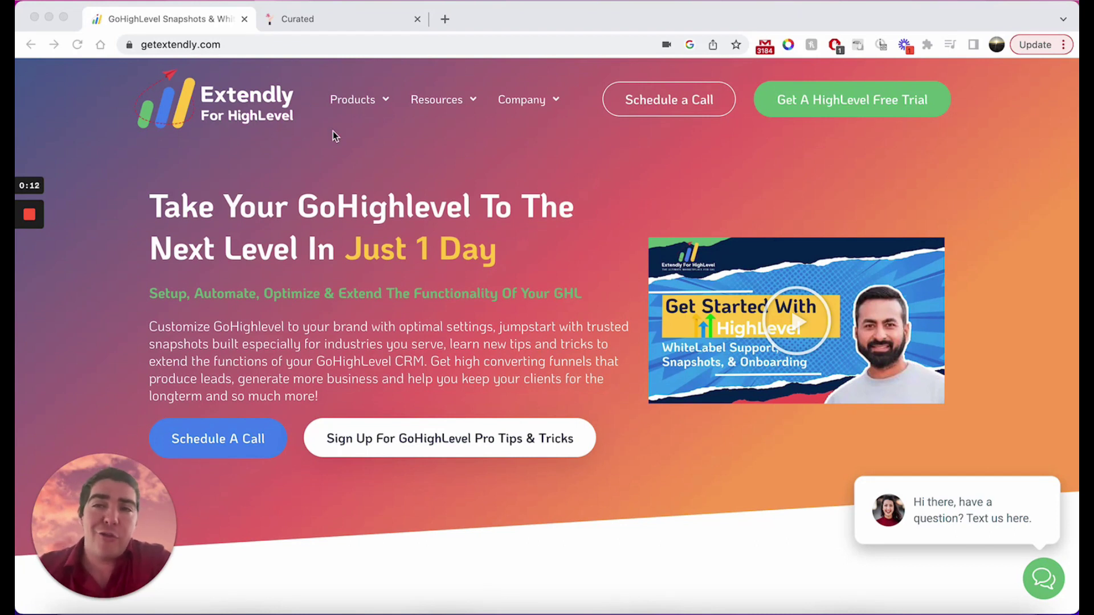
Go to the Trigger Links list in GoHighLevel.
left_click(350, 26)
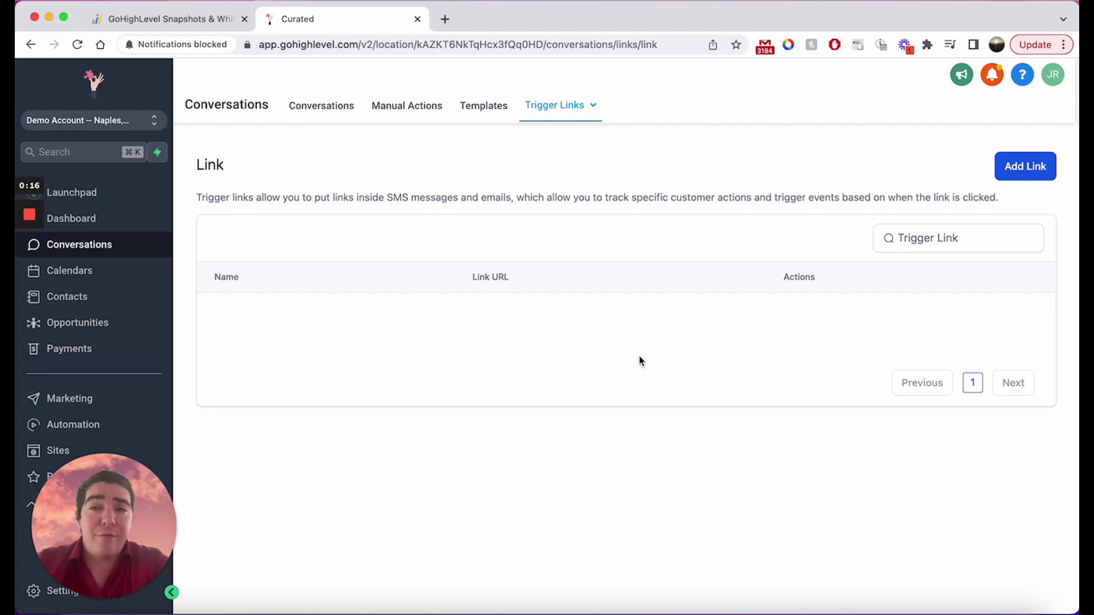
mouse_move(571, 103)
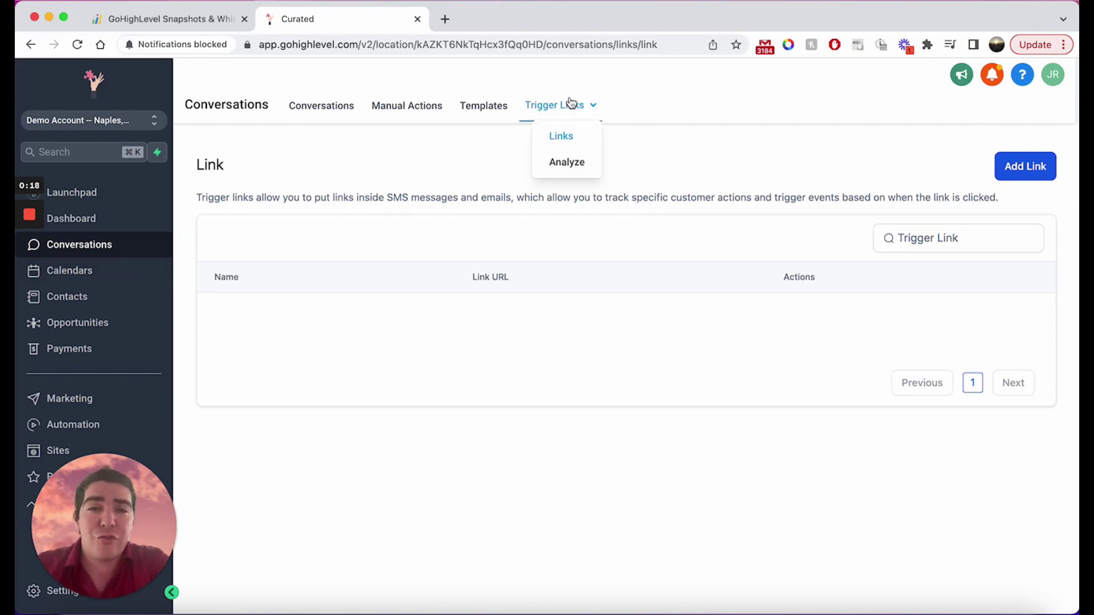
left_click(566, 135)
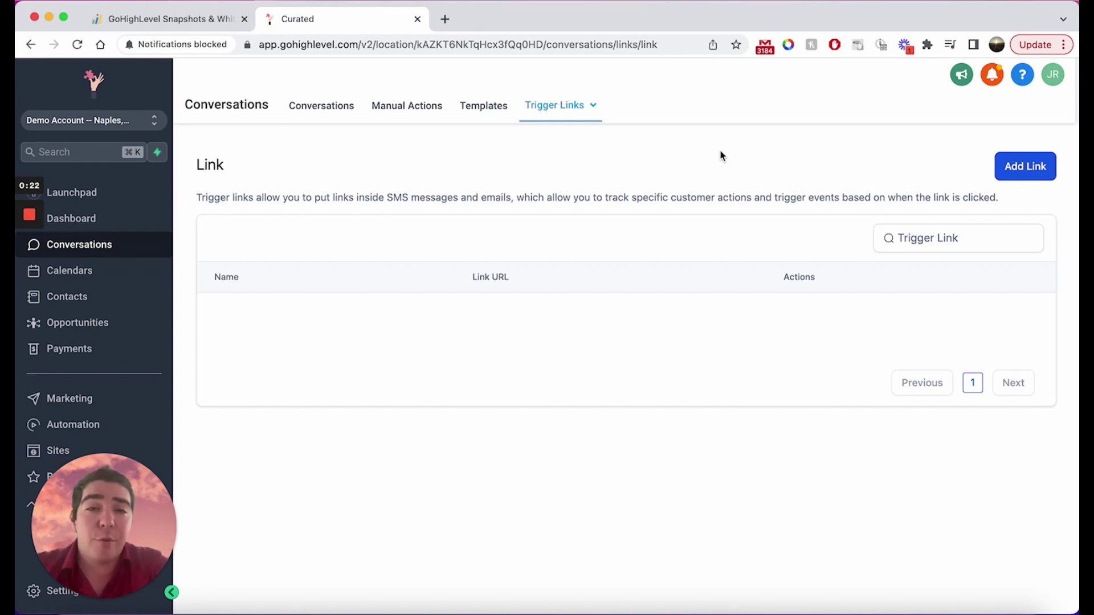
left_click(1040, 158)
left_click(543, 365)
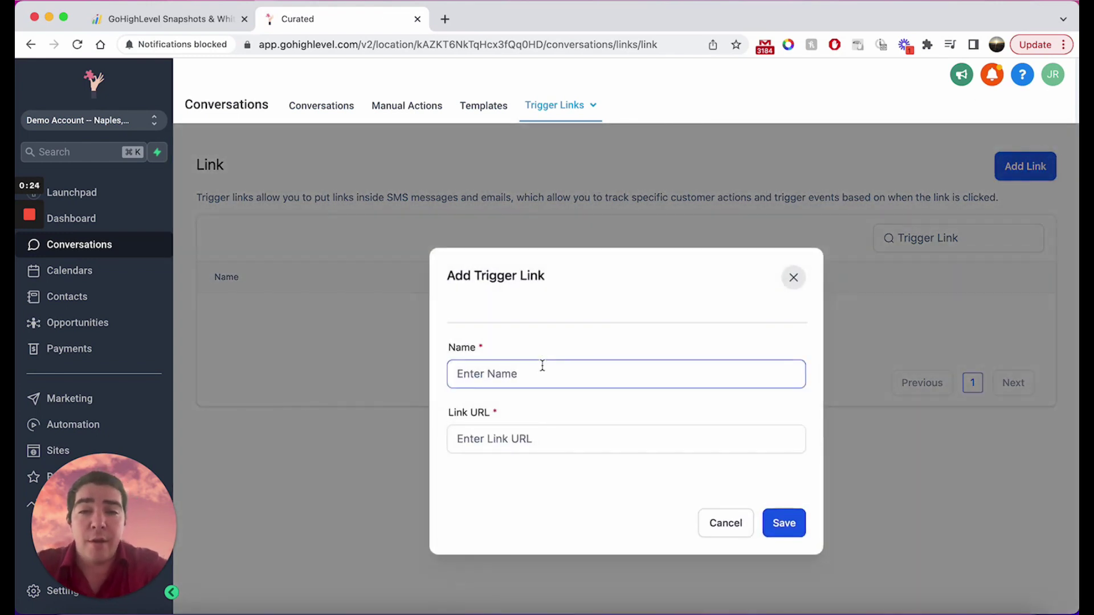
type("Google")
key("Tab")
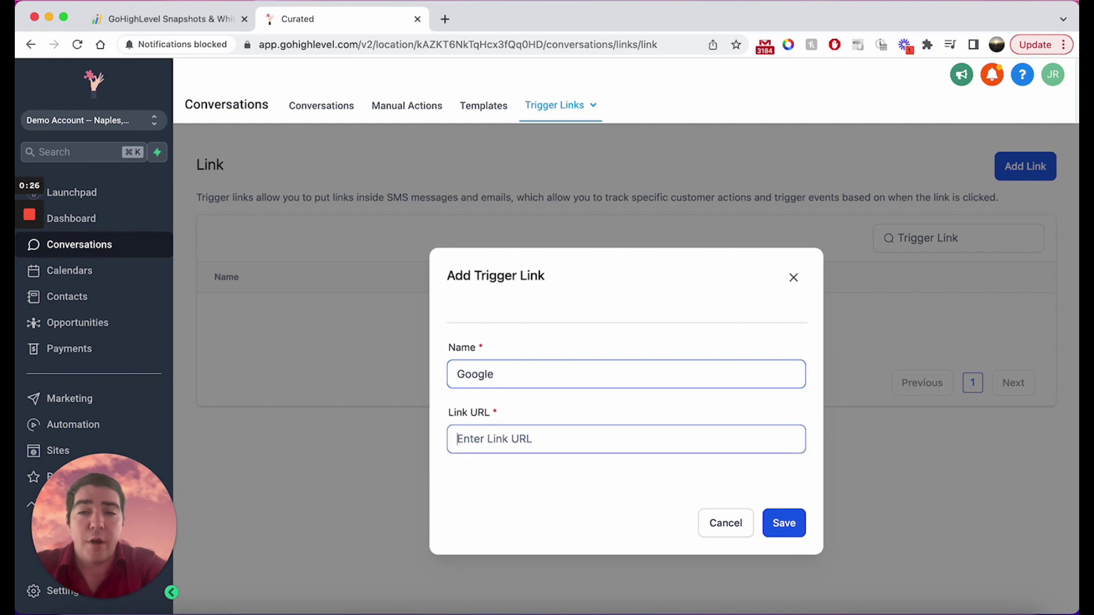
type("www.google.com")
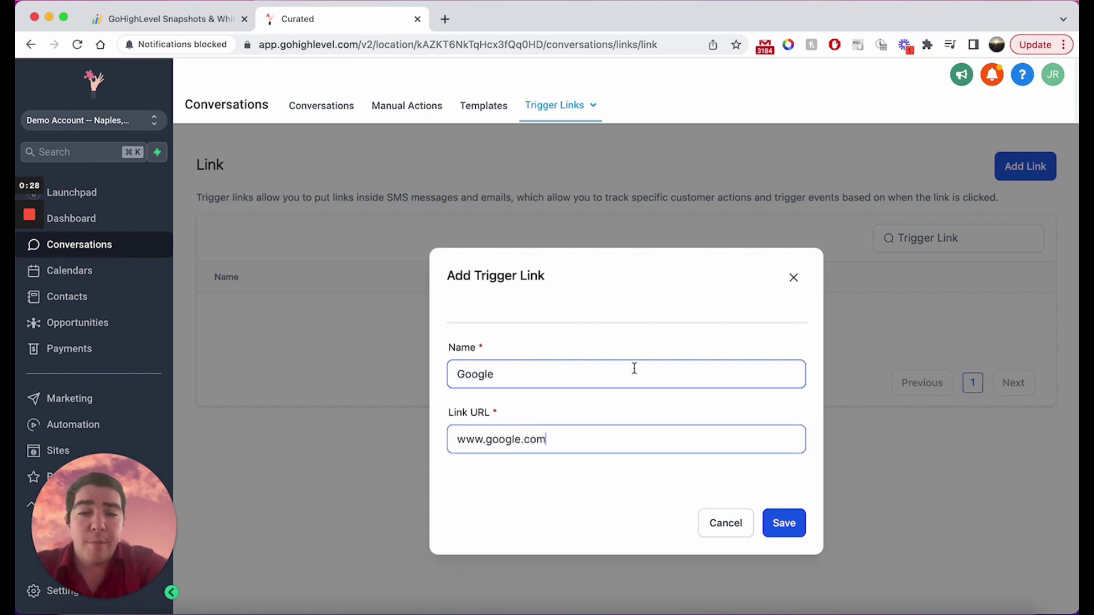
left_click(786, 522)
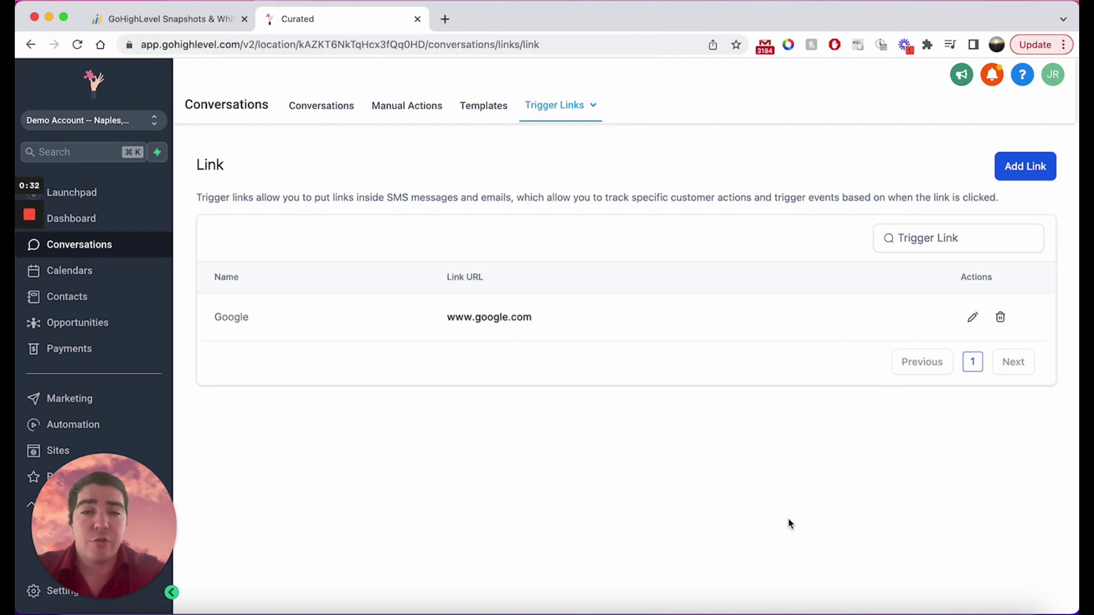
left_click(499, 319)
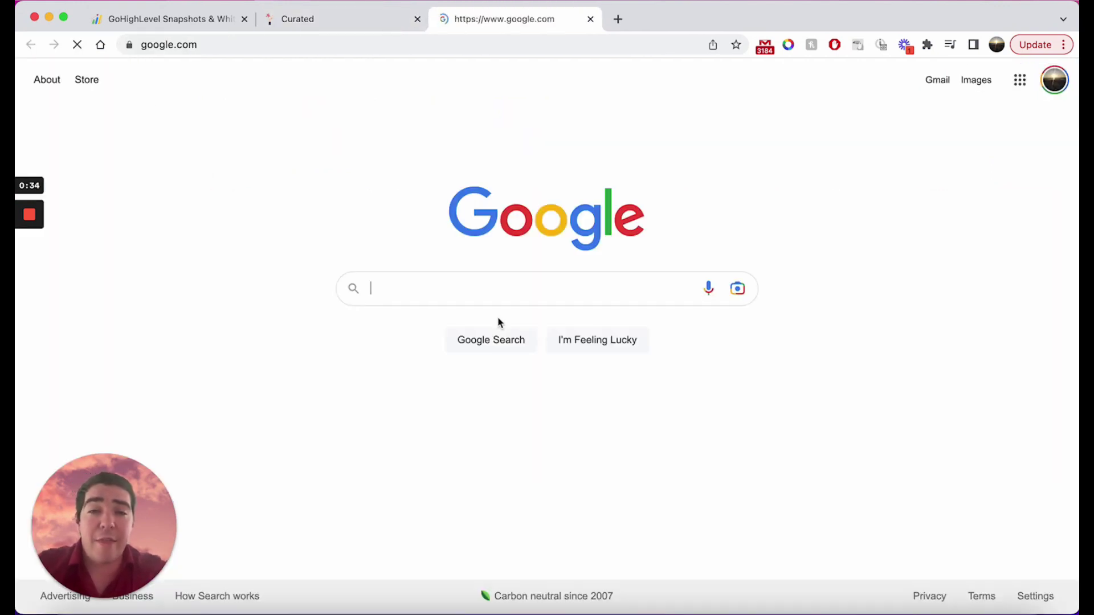
left_click(591, 19)
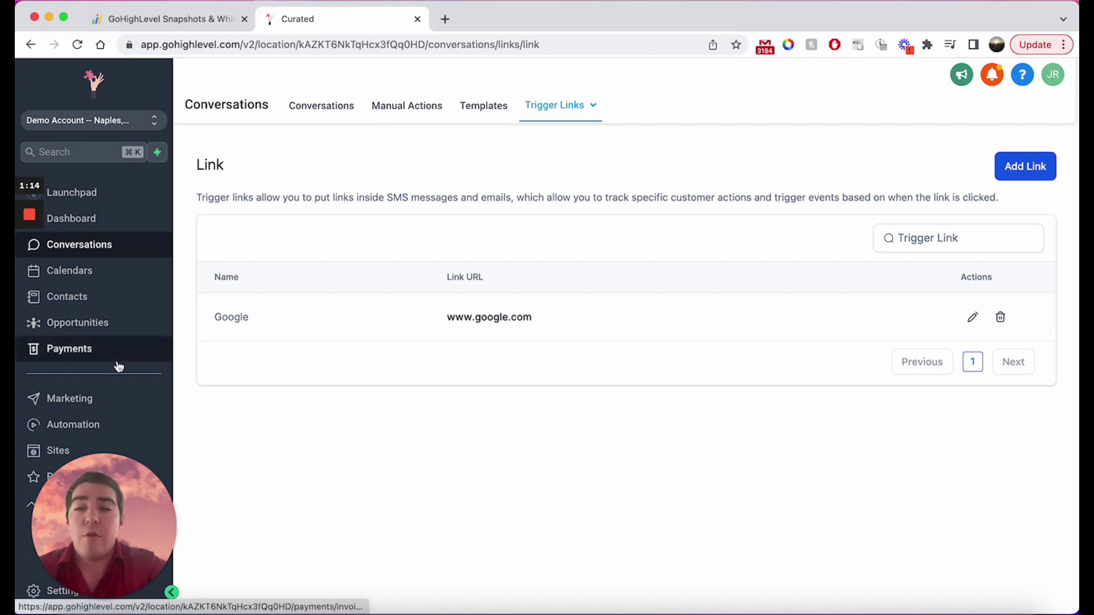
scroll(120, 379, "down", 1)
scroll(120, 381, "up", 1)
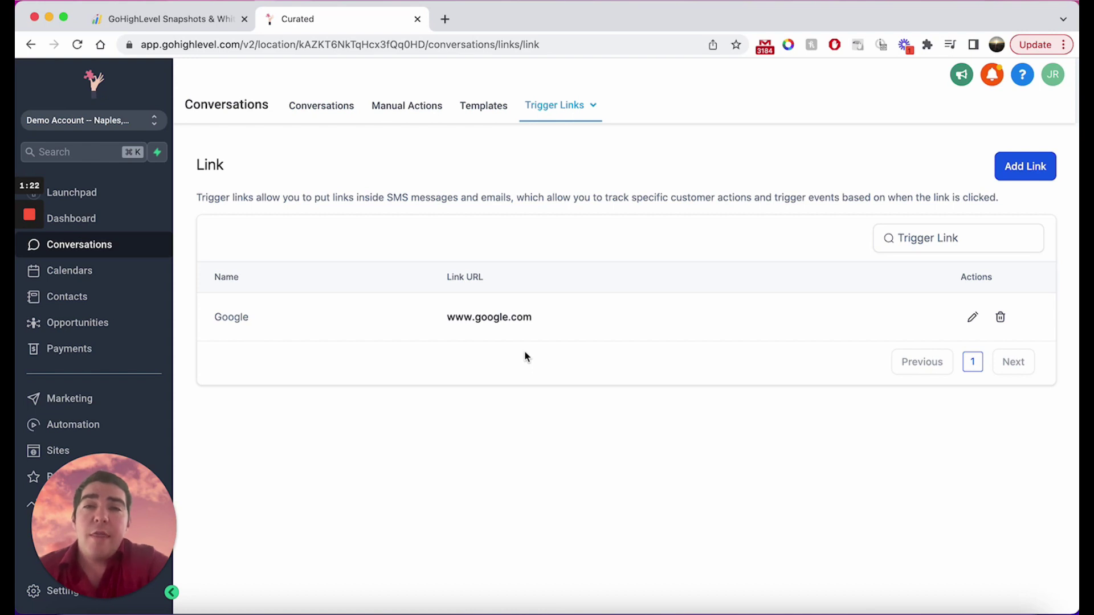
left_click_drag(154, 510, 736, 474)
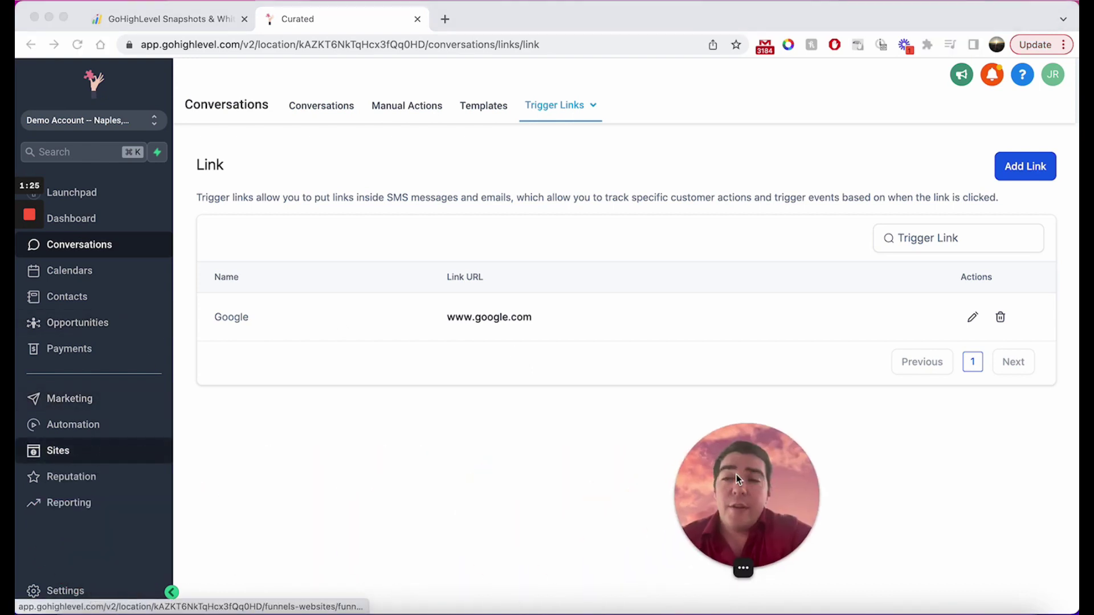
Start a new blank form from Sites > Forms.
left_click(86, 450)
mouse_move(615, 106)
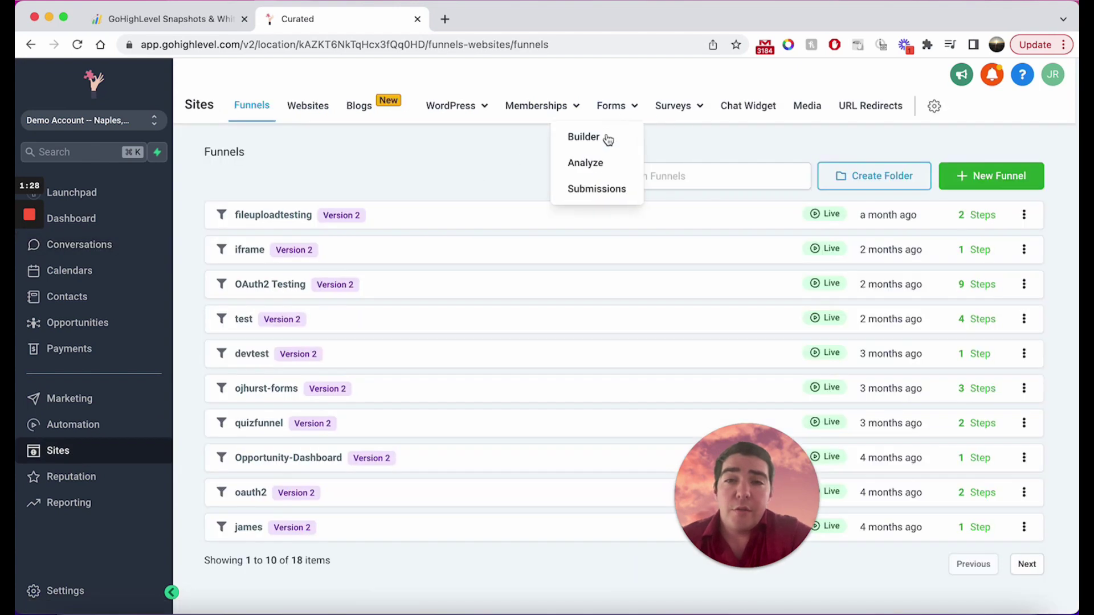
left_click(606, 140)
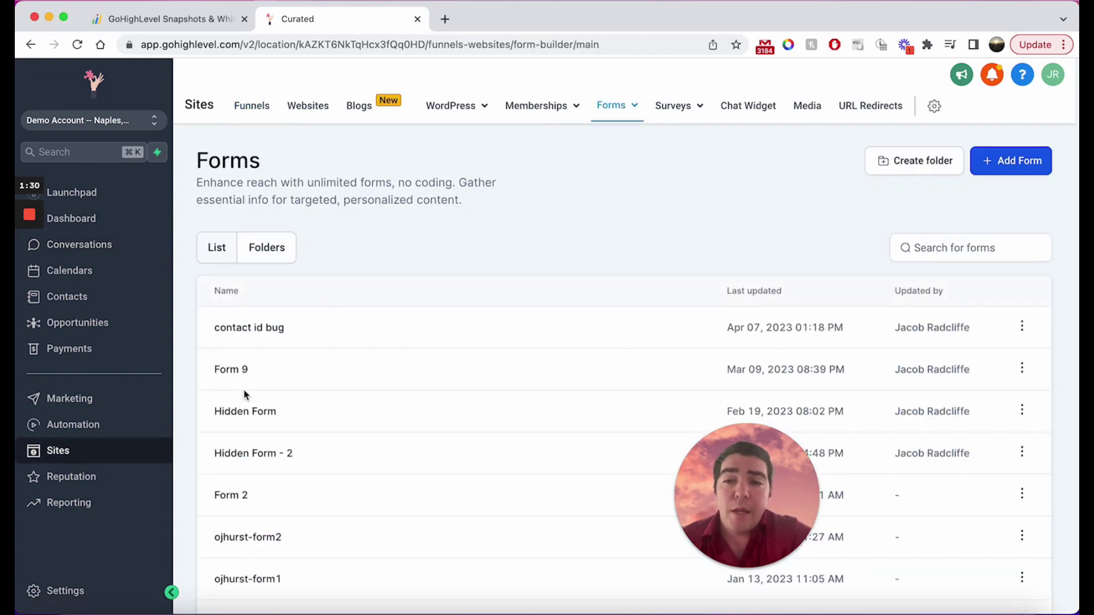
left_click(996, 162)
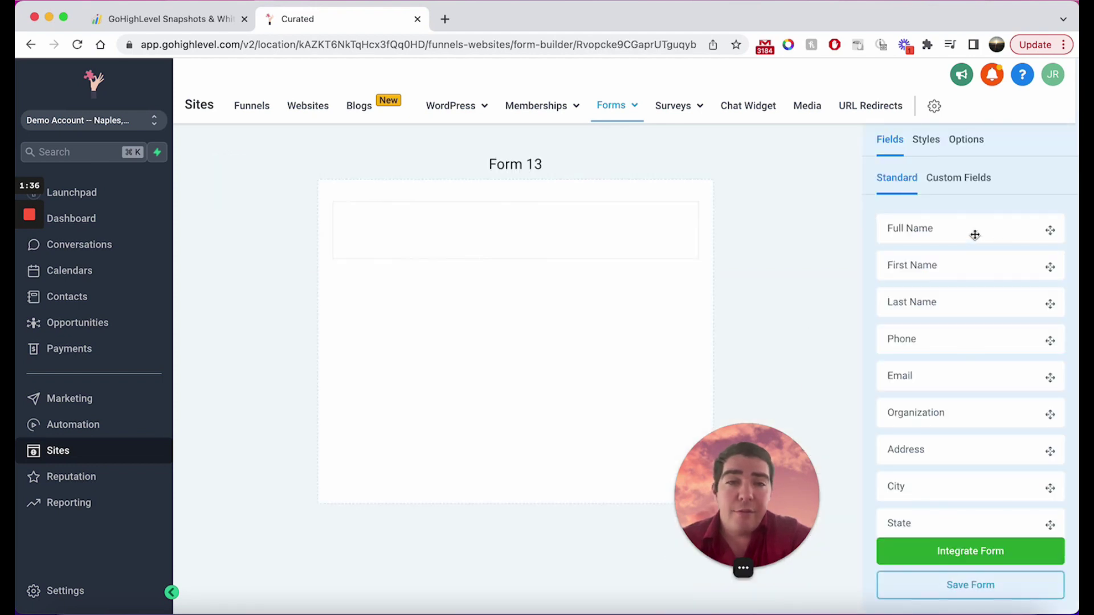
Add Full Name, Email and Button fields to Form 13.
left_click_drag(972, 233, 516, 231)
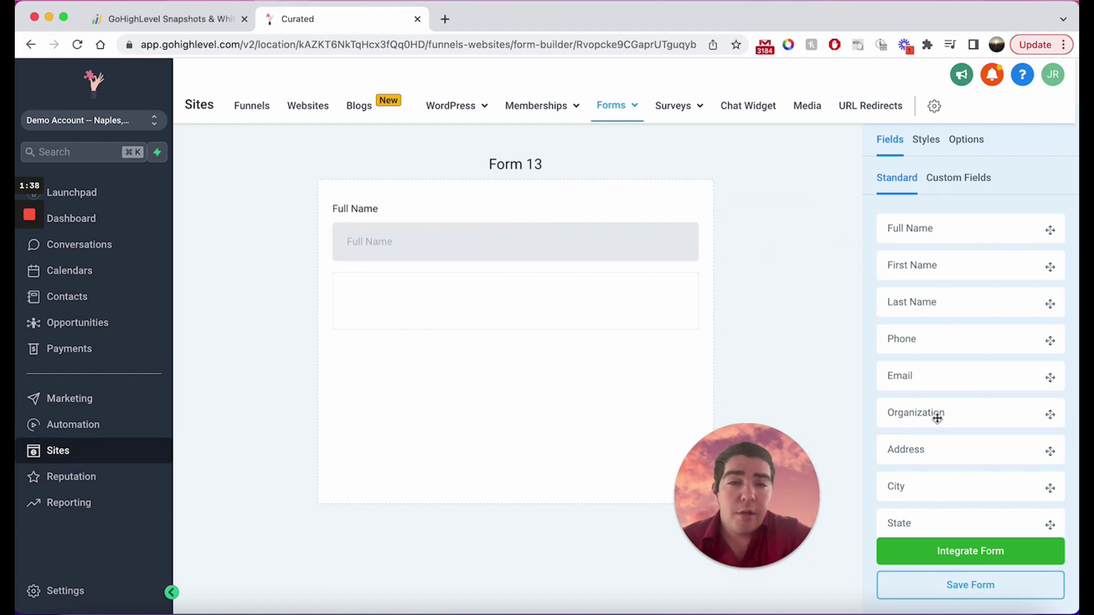
left_click_drag(938, 381, 513, 328)
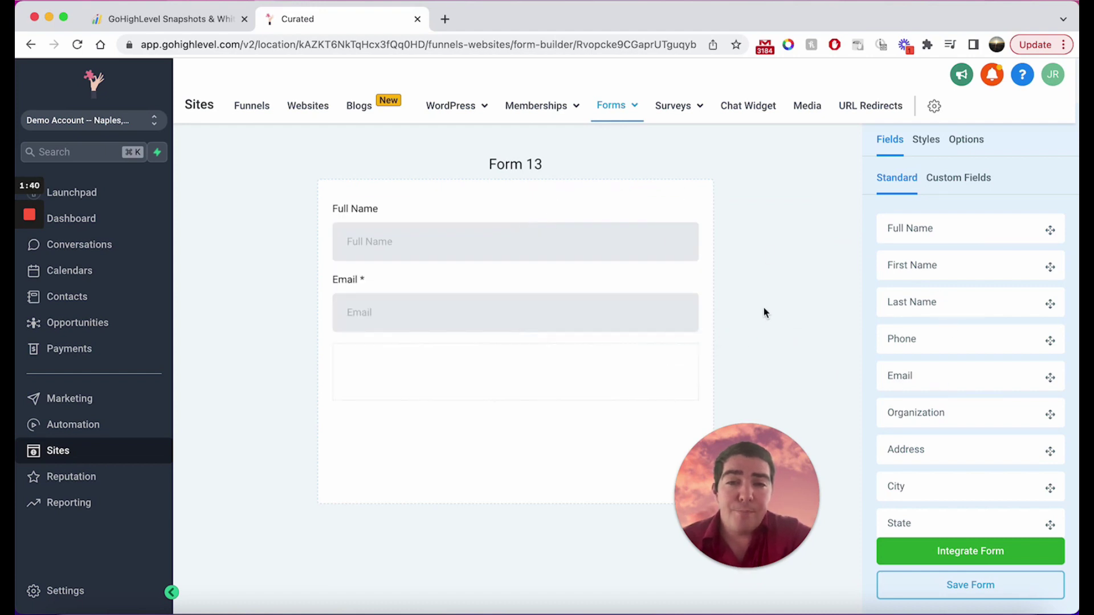
left_click(621, 218)
left_click(770, 232)
scroll(950, 332, "down", 8)
left_click_drag(926, 478, 645, 417)
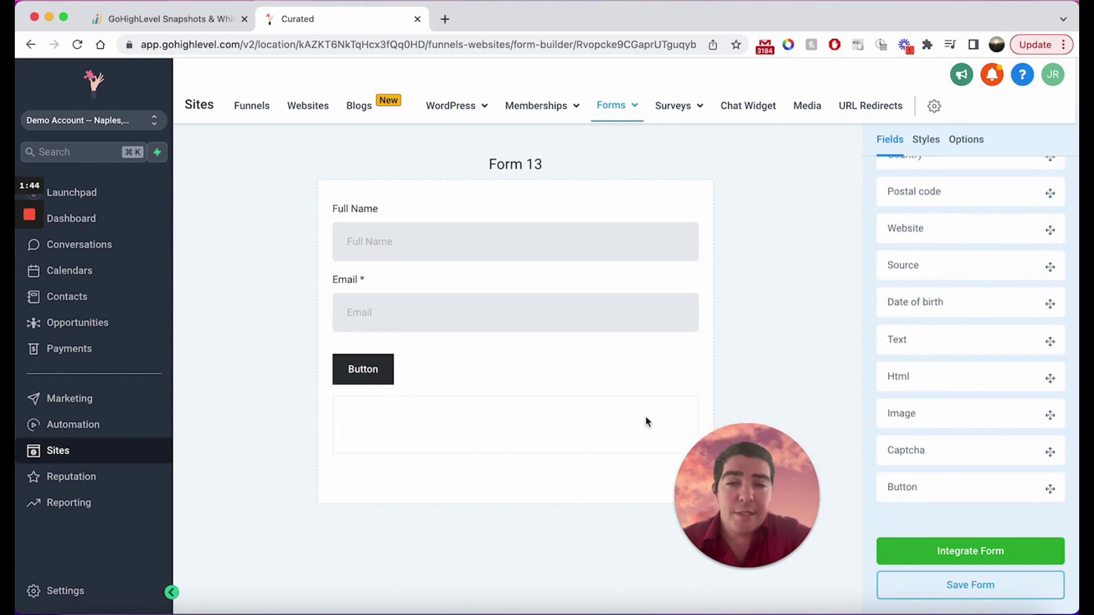
Save Form 13.
left_click(974, 587)
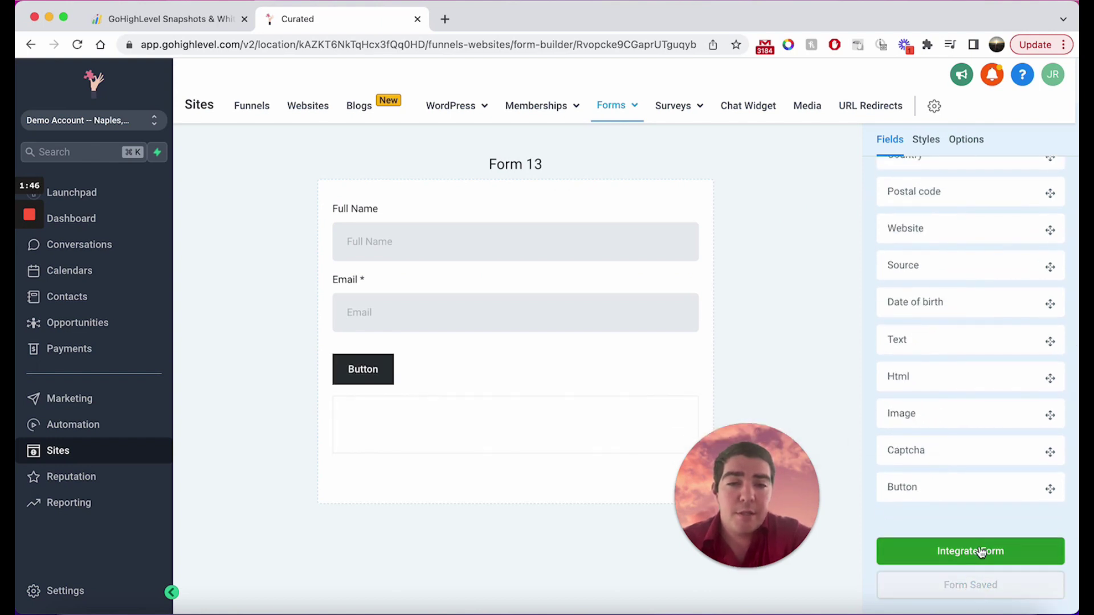
mouse_move(769, 524)
left_click_drag(767, 520, 255, 521)
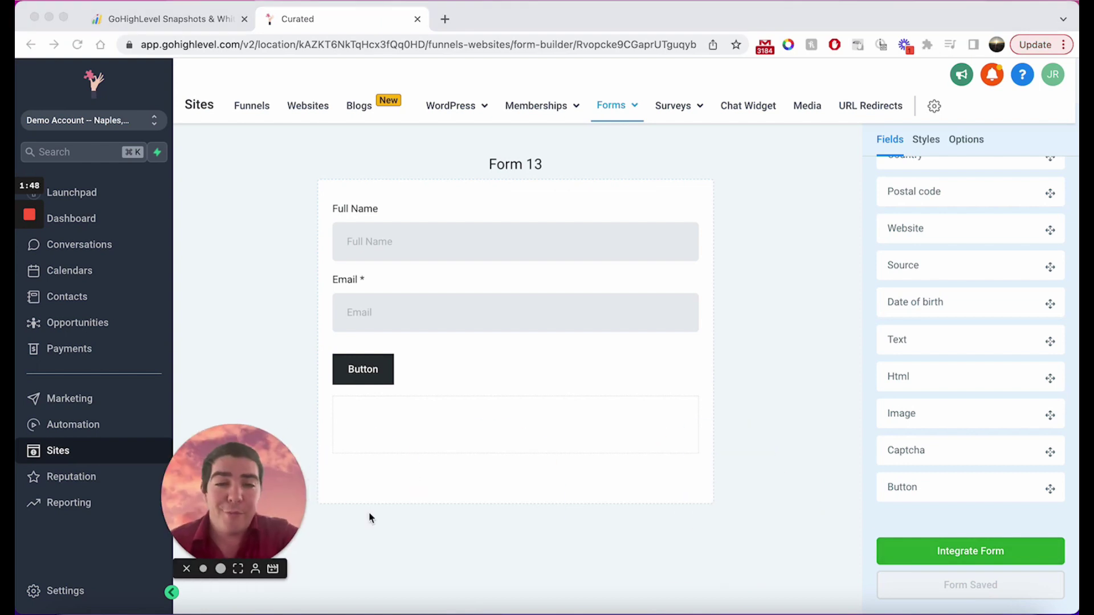
Open Form 13's live link with an ?email= sample address appended, so Email is prefilled.
left_click(977, 557)
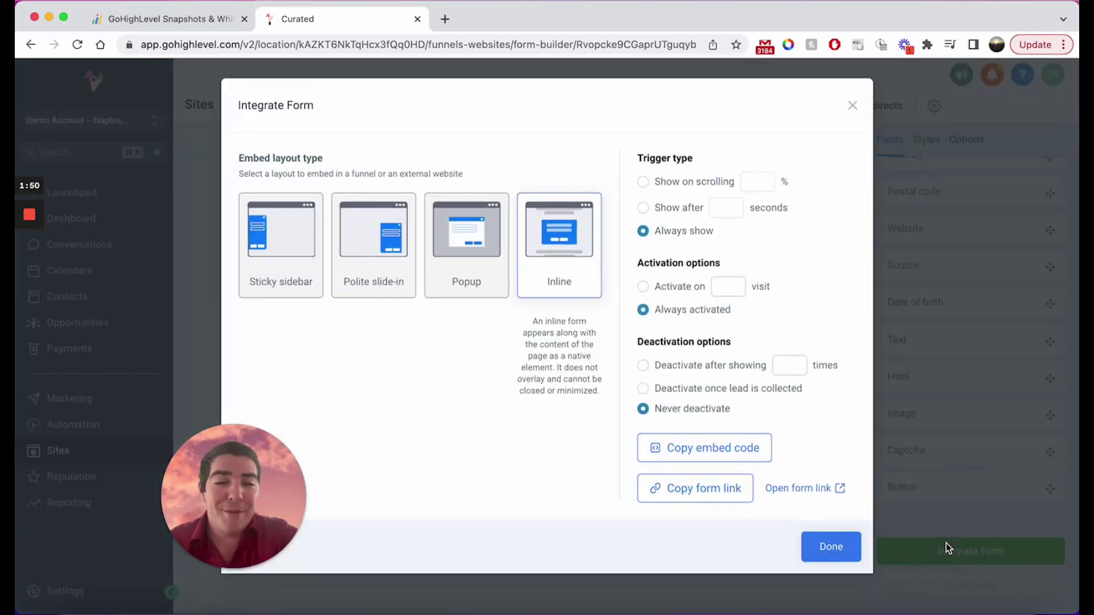
left_click(811, 493)
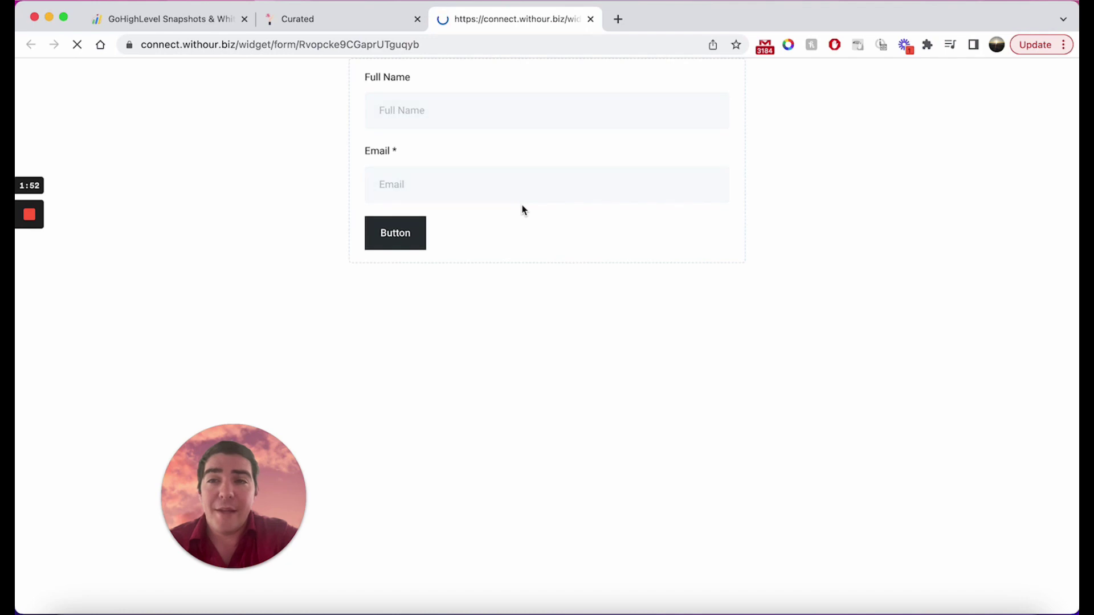
double_click(523, 45)
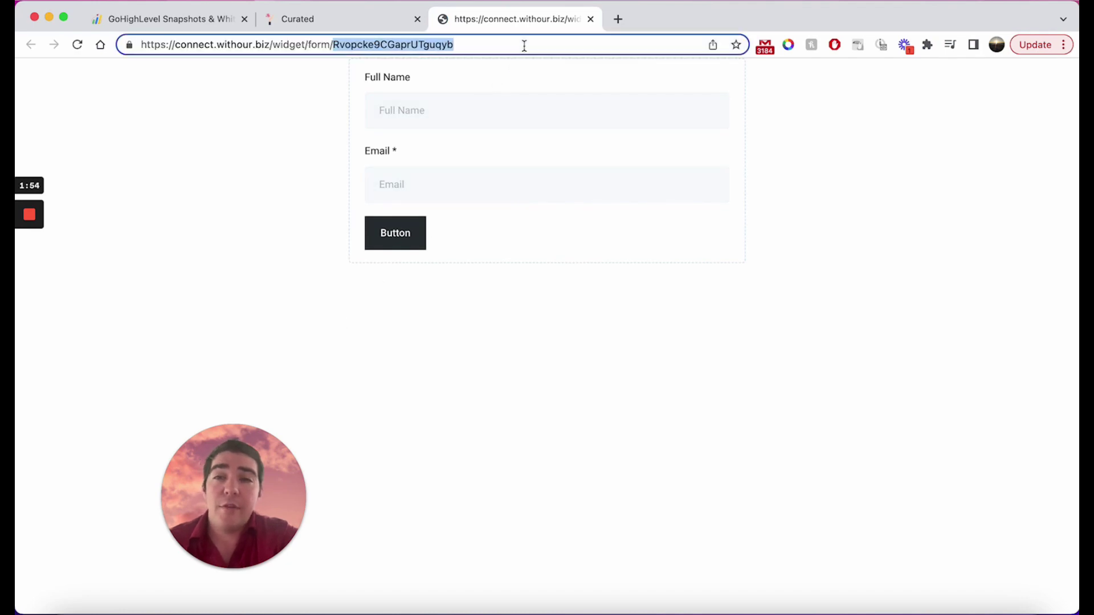
left_click(529, 46)
type("?")
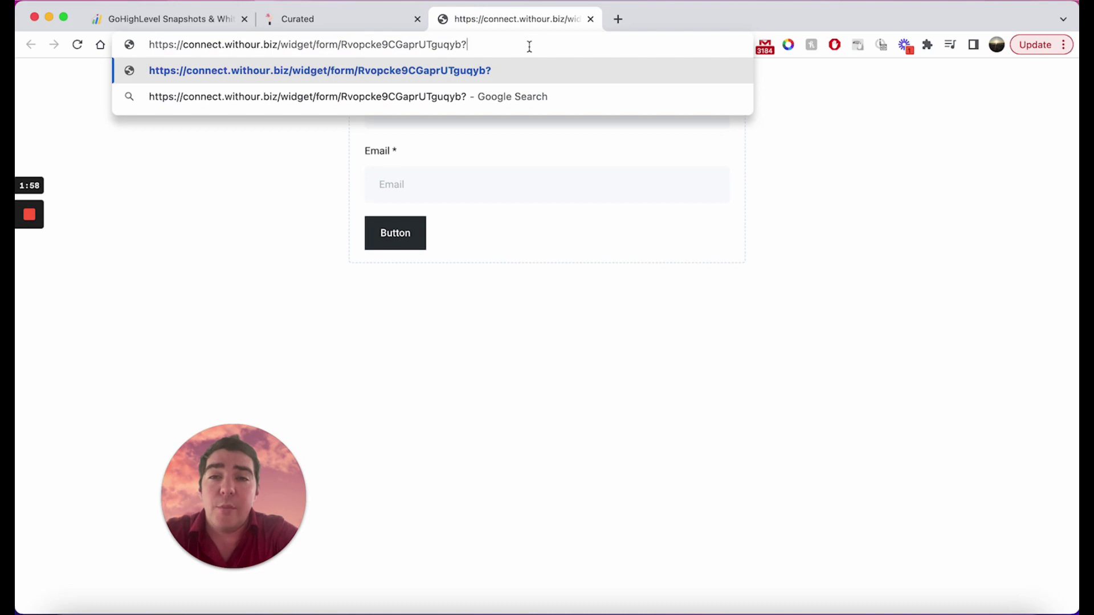
type("email=")
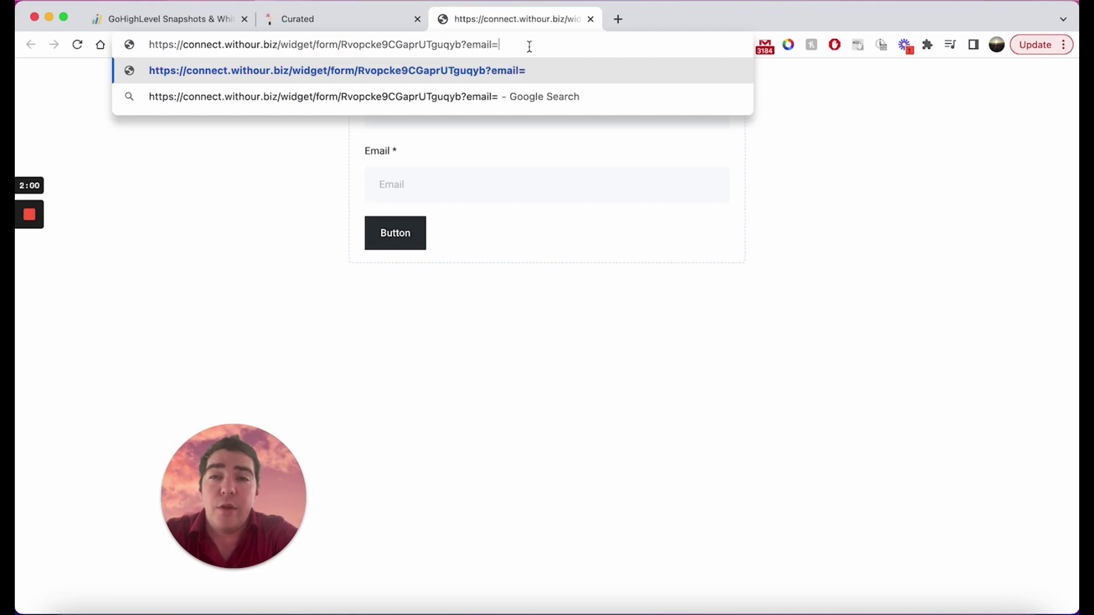
type("123@gm")
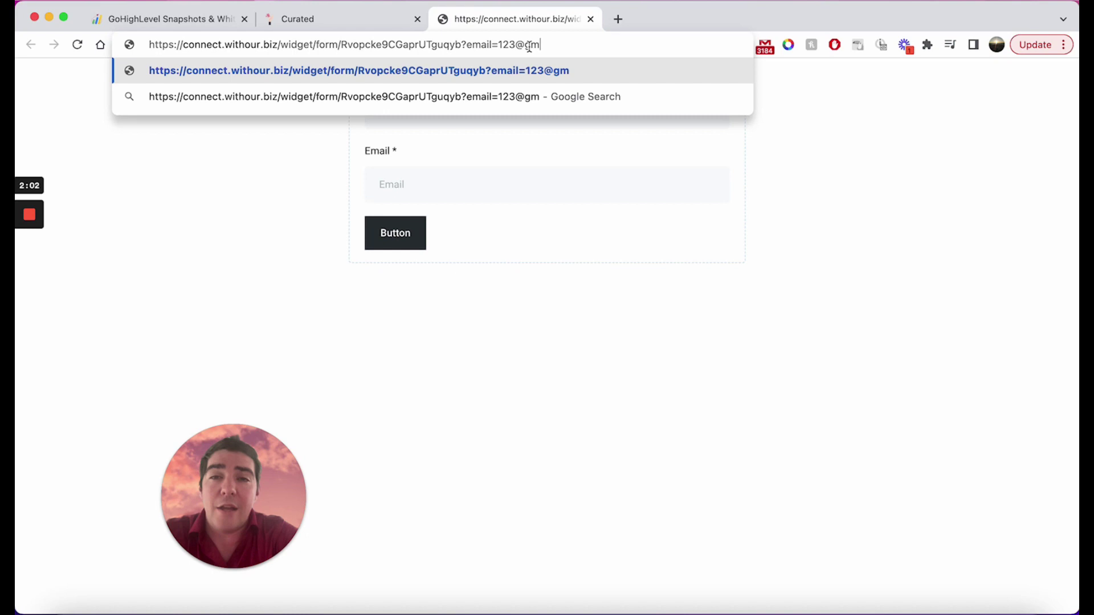
type("ail.com")
key("Return")
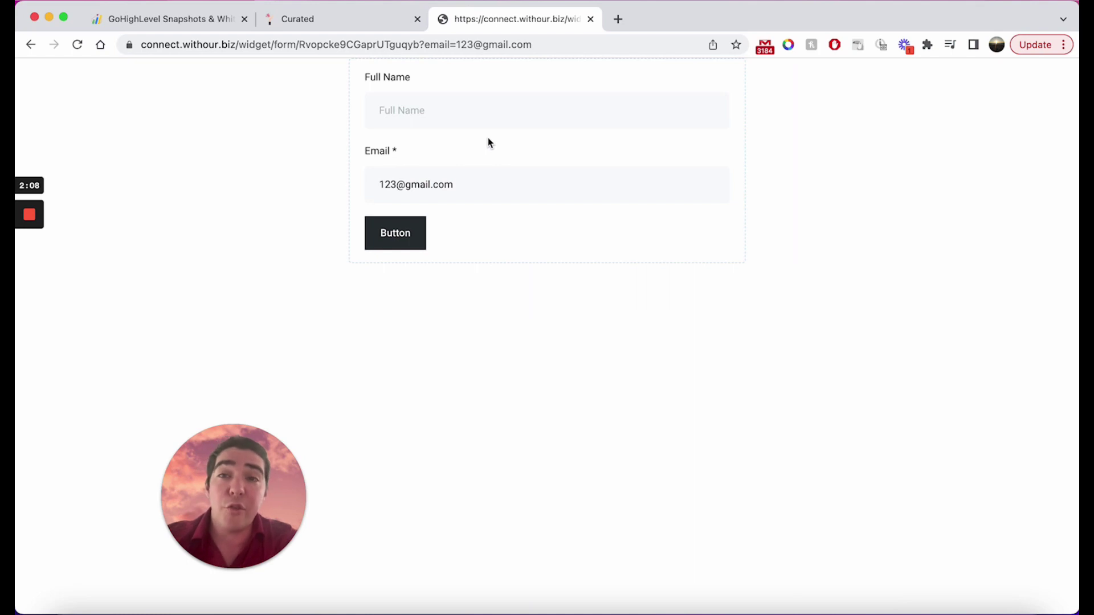
Select the prefilled form address, then return to the builder and close the integration options.
left_click(422, 45)
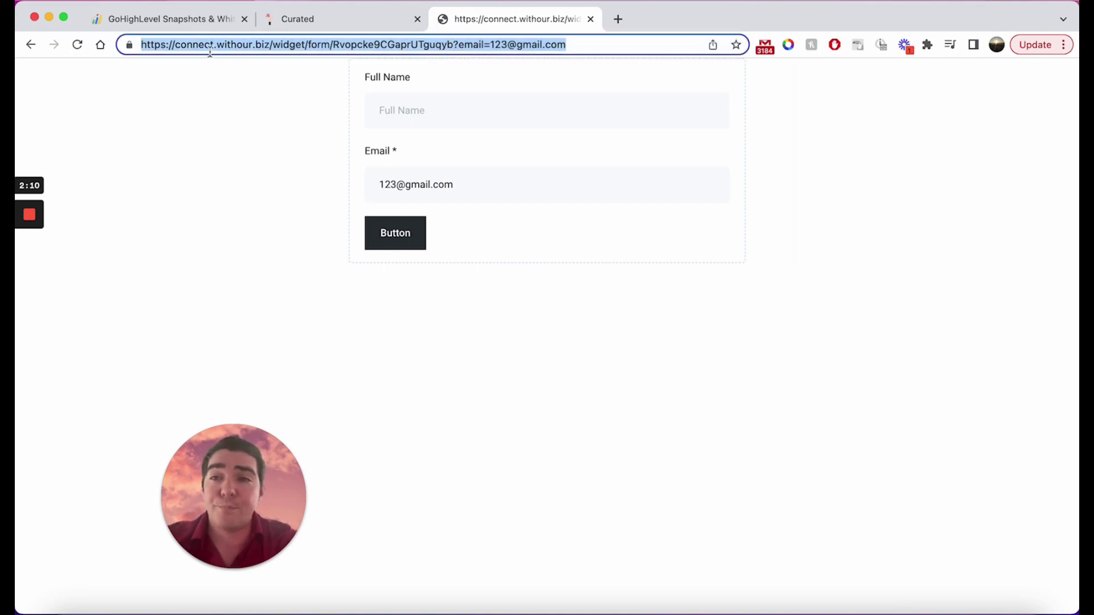
left_click_drag(210, 51, 381, 47)
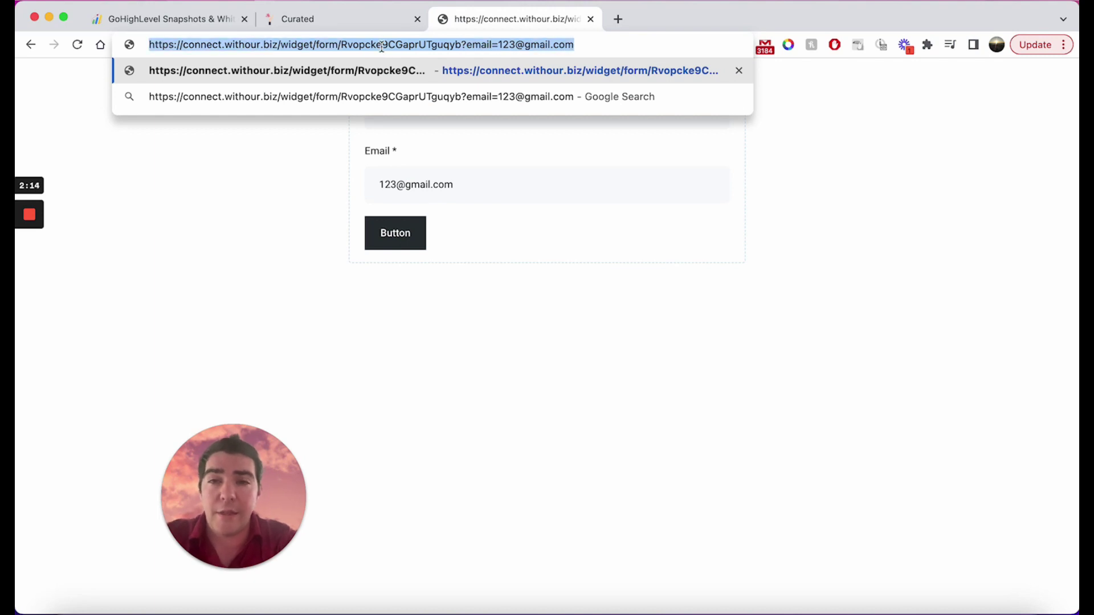
left_click(300, 232)
left_click(313, 22)
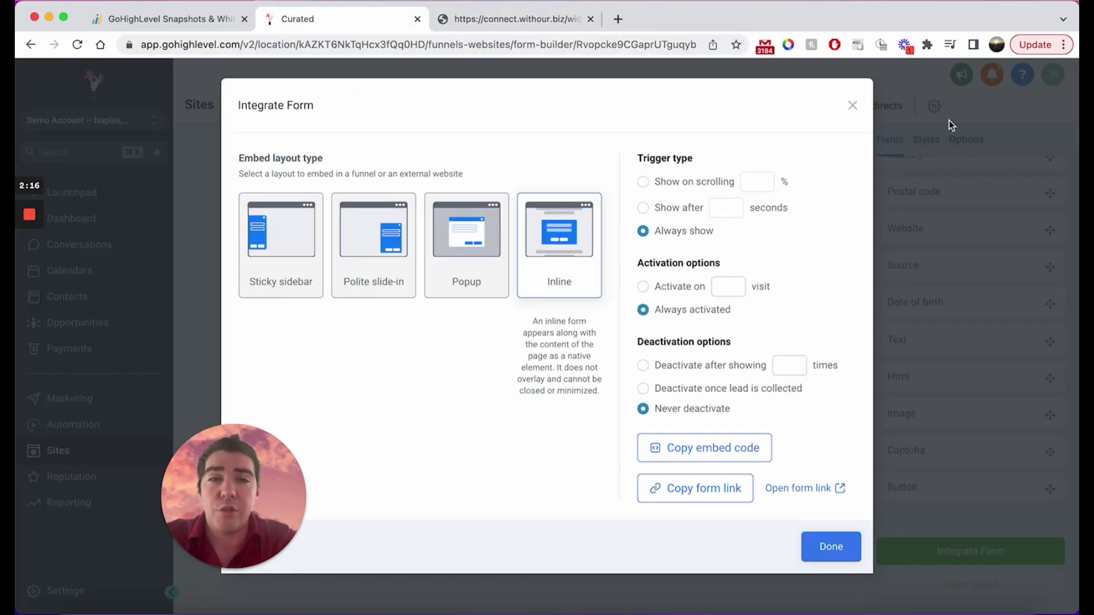
left_click(853, 106)
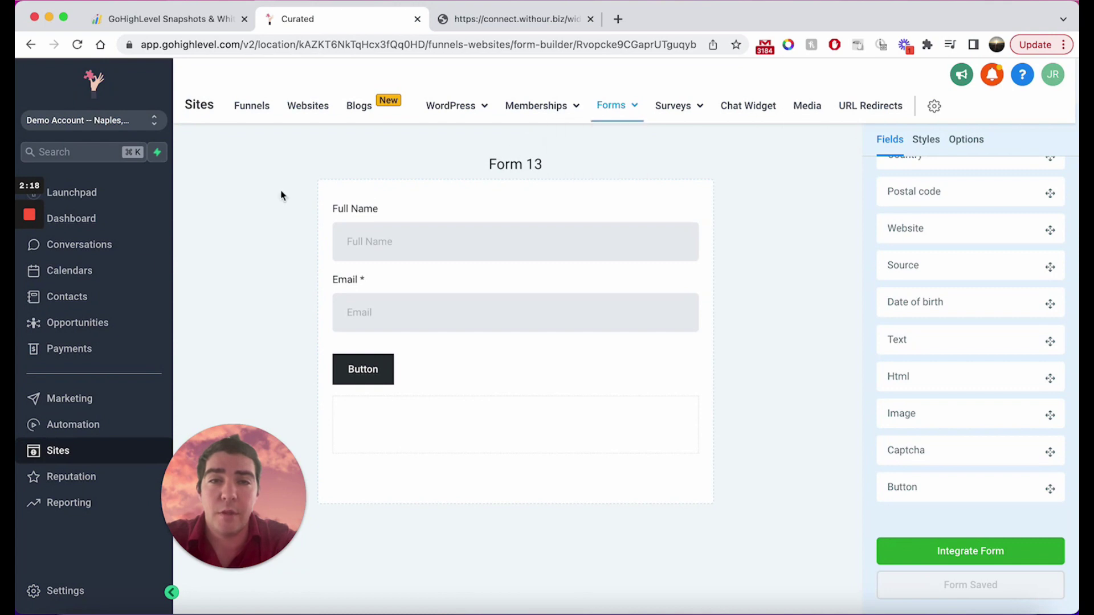
Start a new trigger link under Conversations > Trigger Links named Form Fill.
left_click(108, 244)
left_click(591, 109)
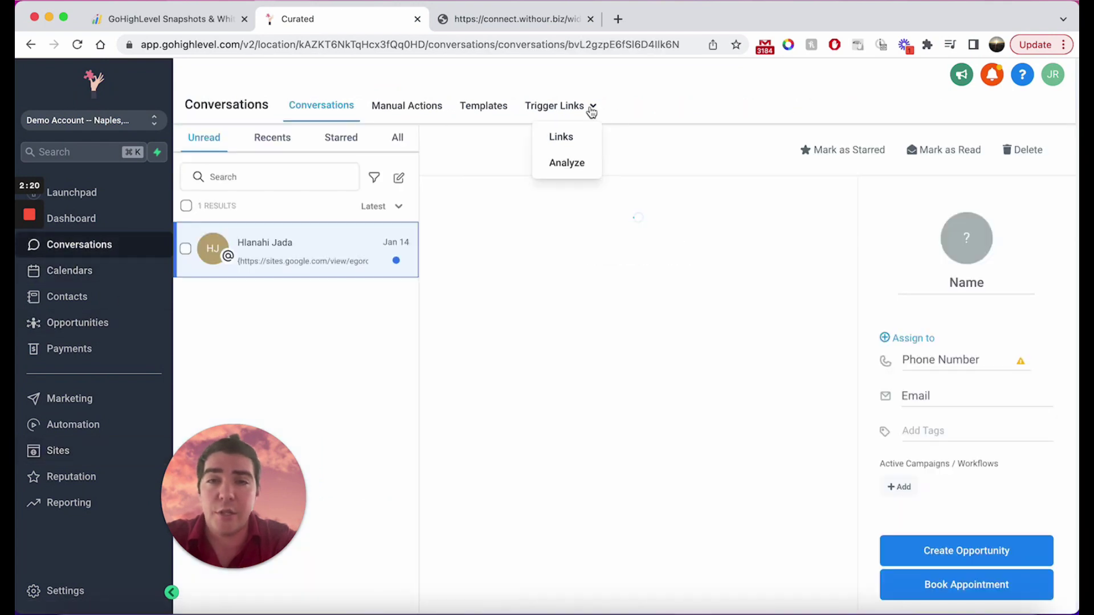
left_click(564, 136)
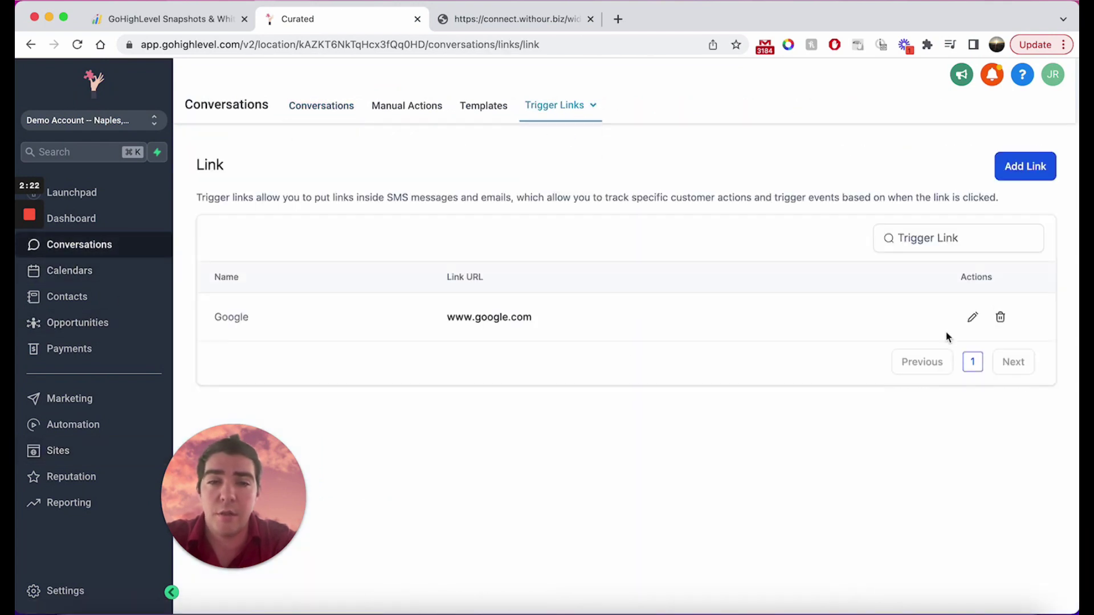
left_click(1020, 167)
left_click(566, 368)
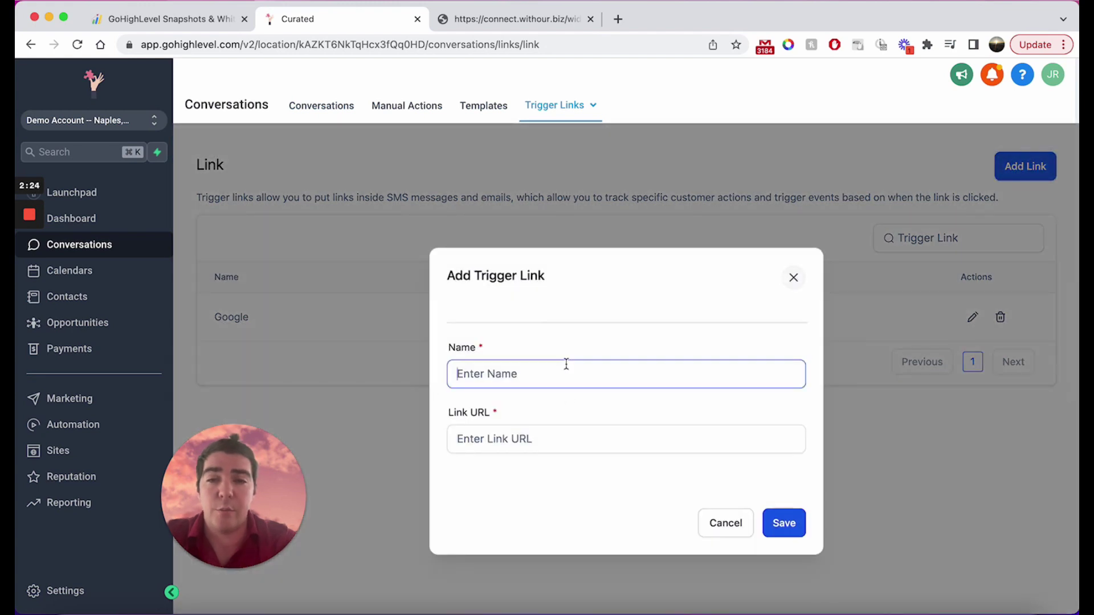
type("Form Fill")
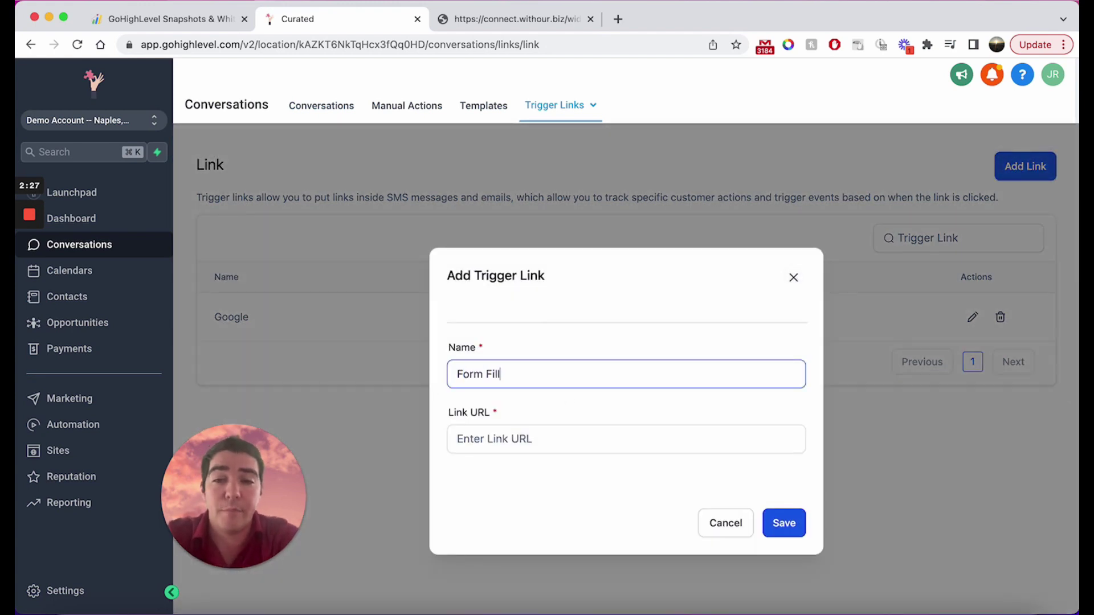
left_click(552, 442)
Paste Form 13's URL, replace the sample email value with {{contact.email}}, and save.
key("super+v")
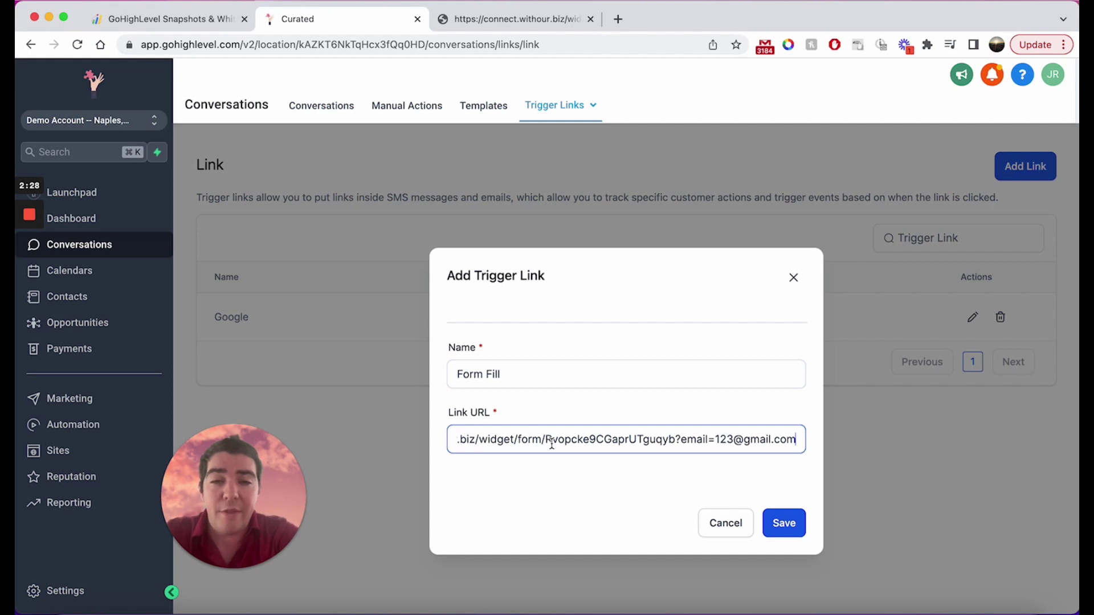
left_click_drag(551, 442, 447, 442)
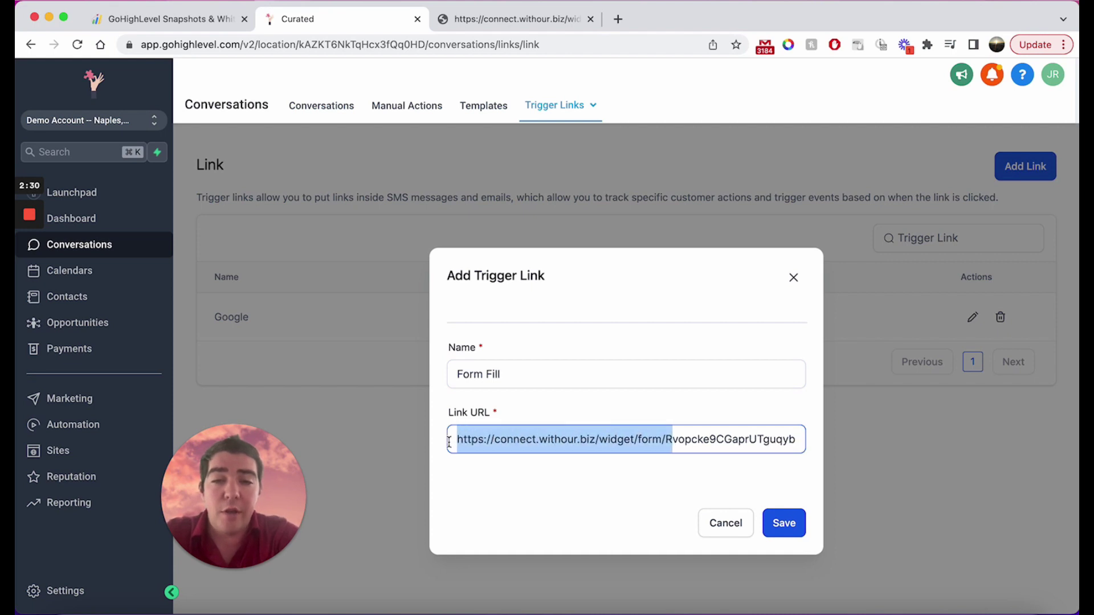
left_click(681, 428)
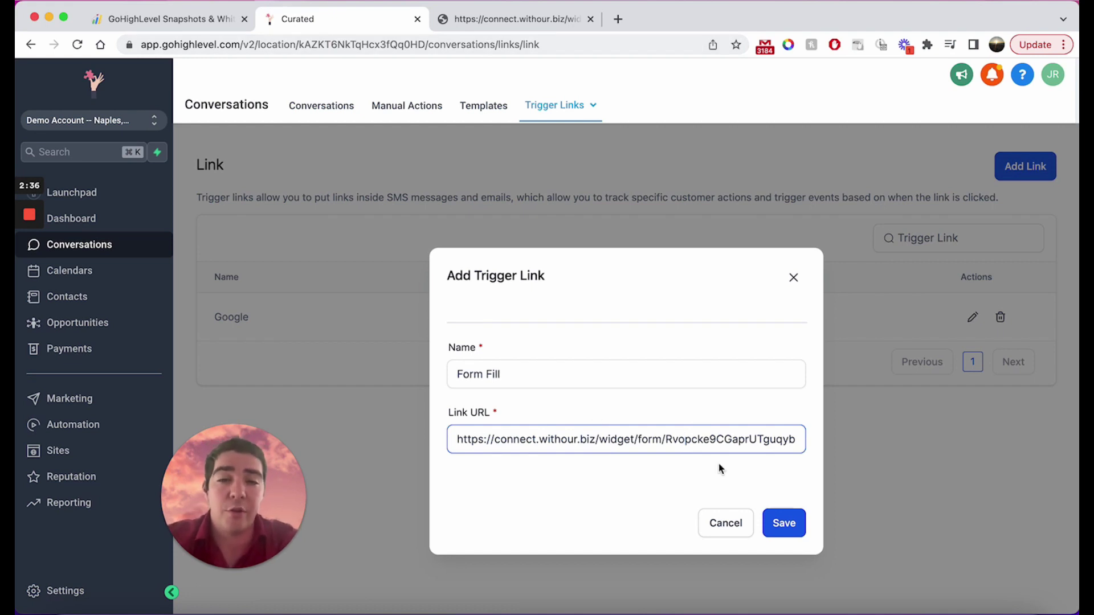
left_click_drag(762, 444, 795, 443)
left_click(717, 443)
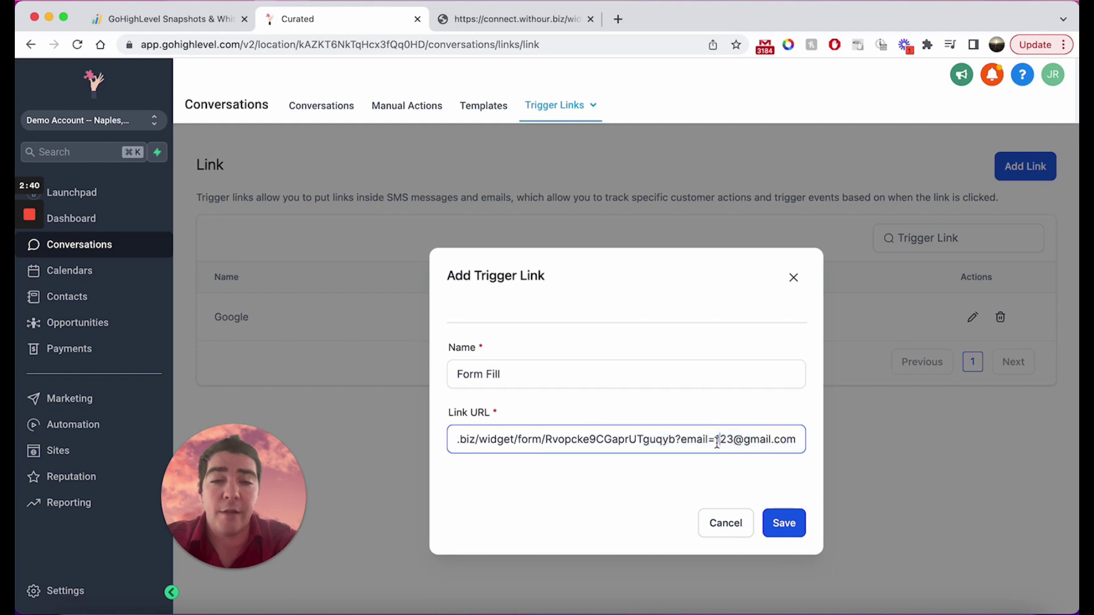
left_click(677, 444)
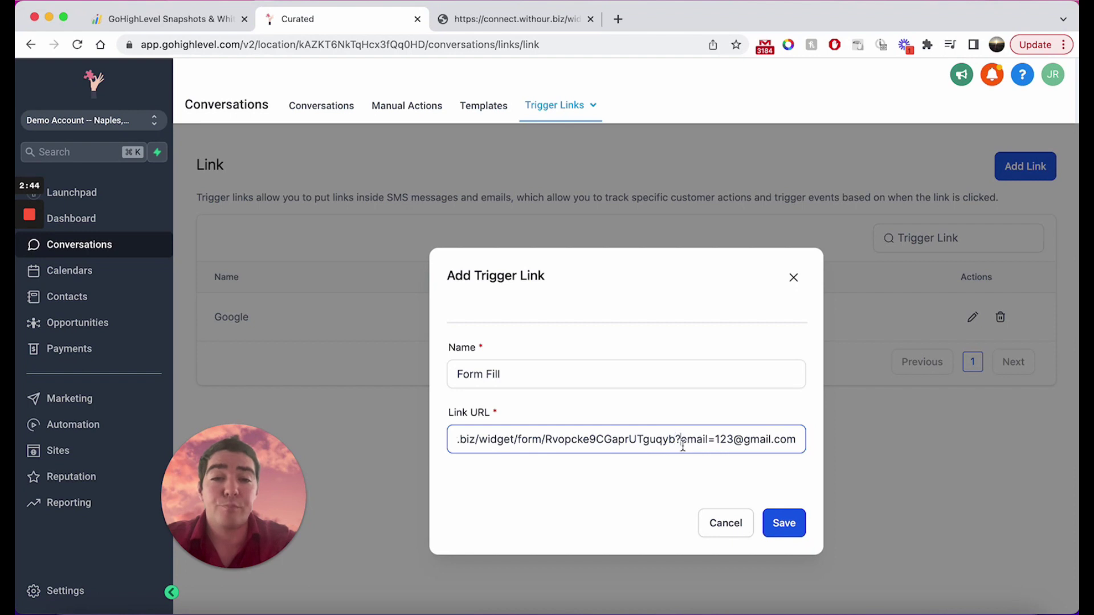
left_click_drag(682, 444, 709, 444)
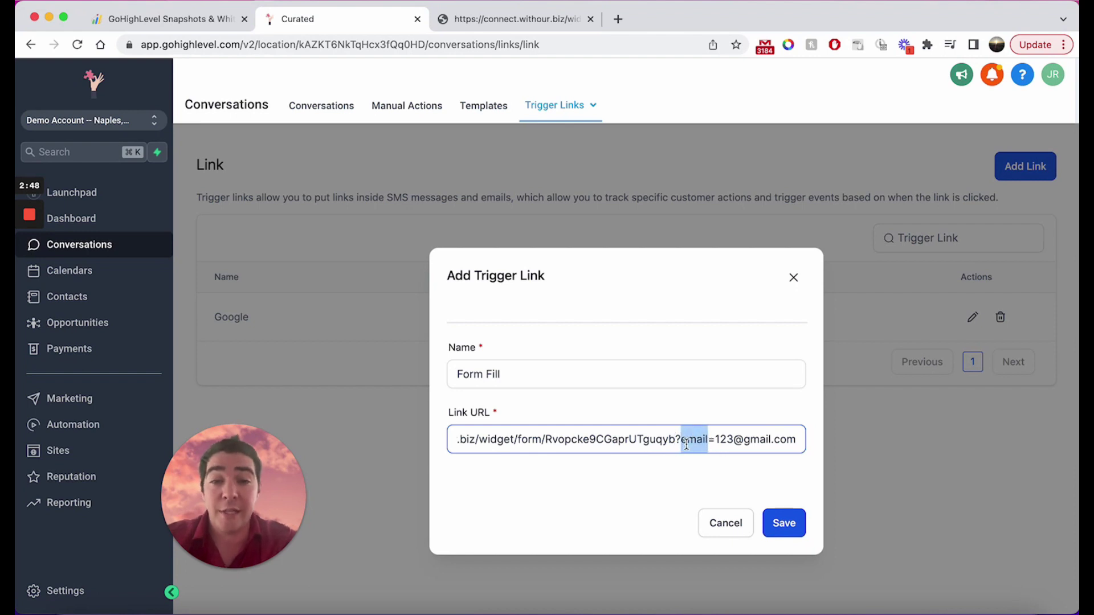
left_click(718, 437)
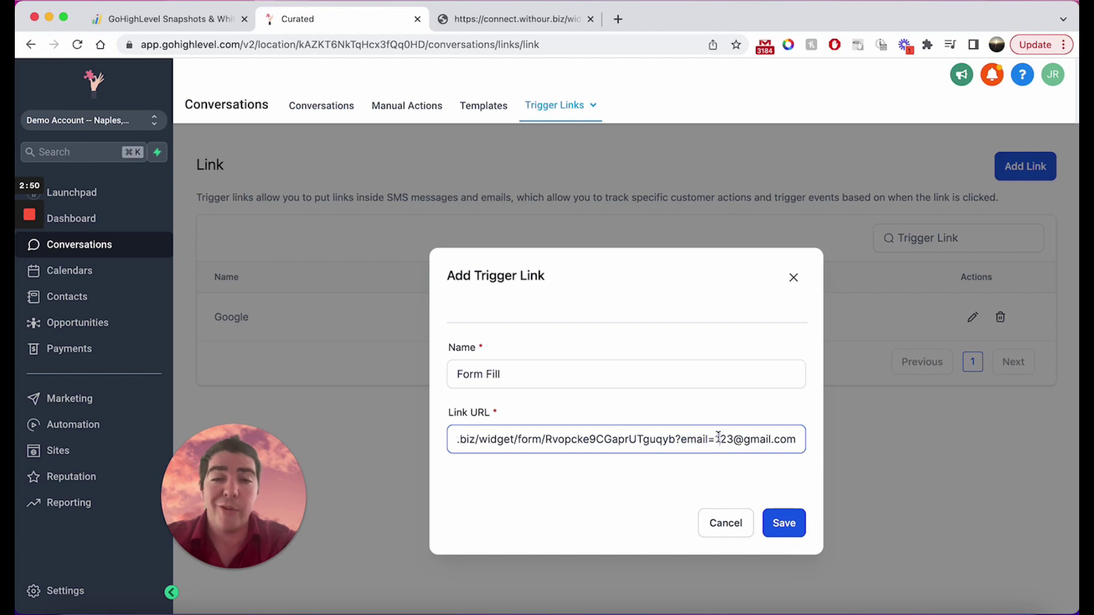
left_click_drag(717, 439, 836, 440)
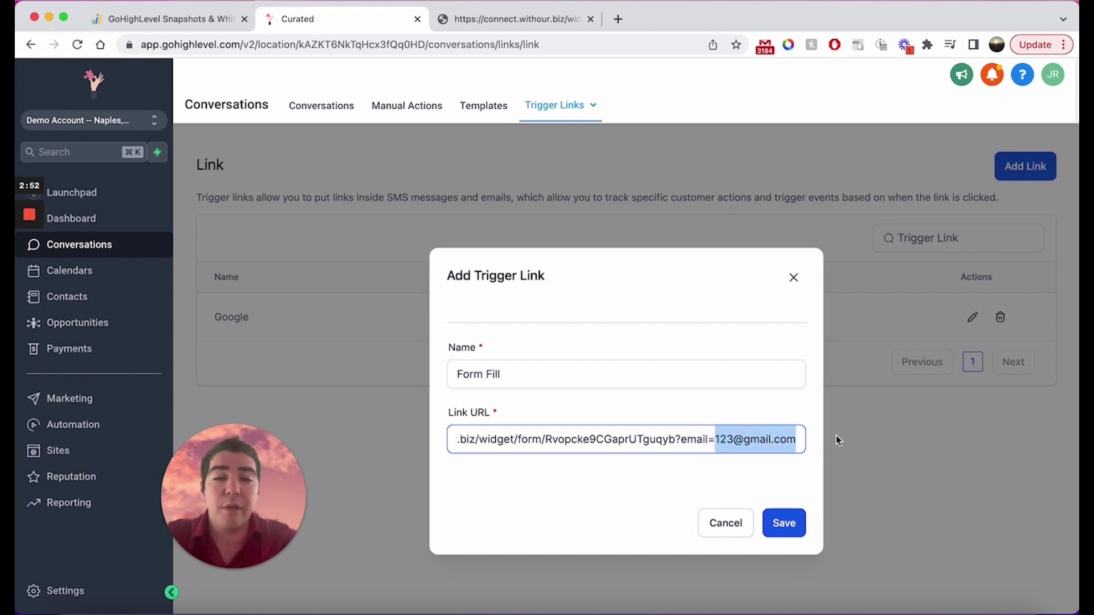
type("{{")
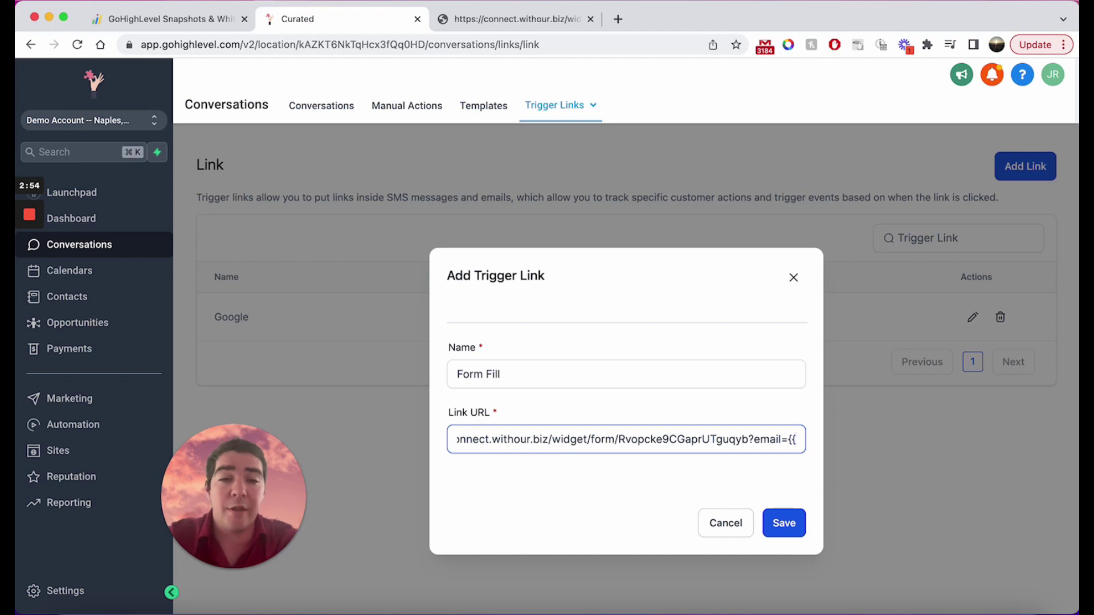
type("contact.email")
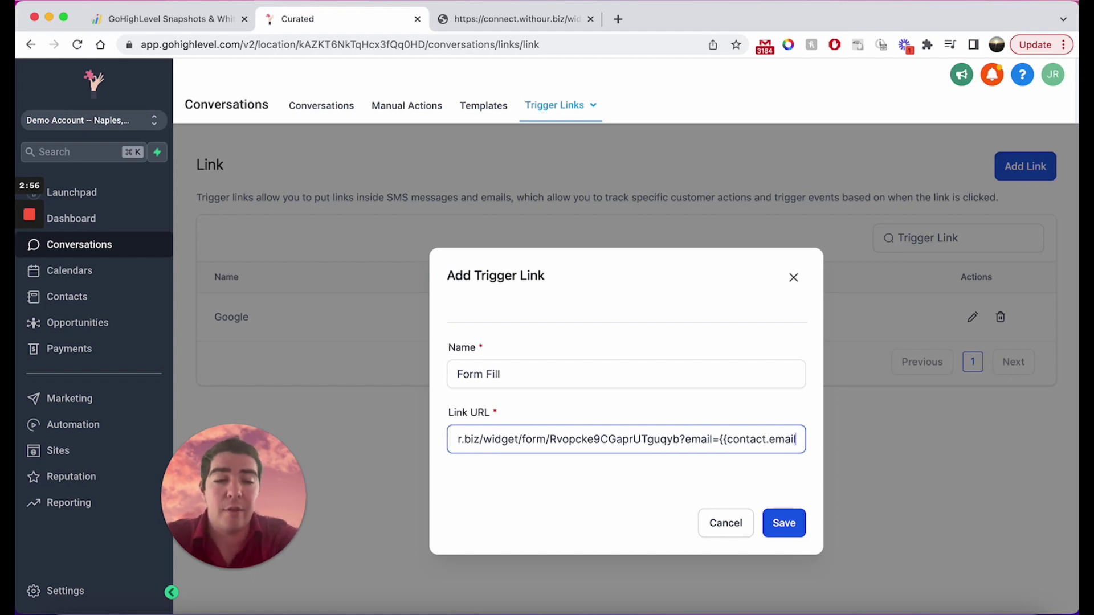
type("}}")
left_click(728, 483)
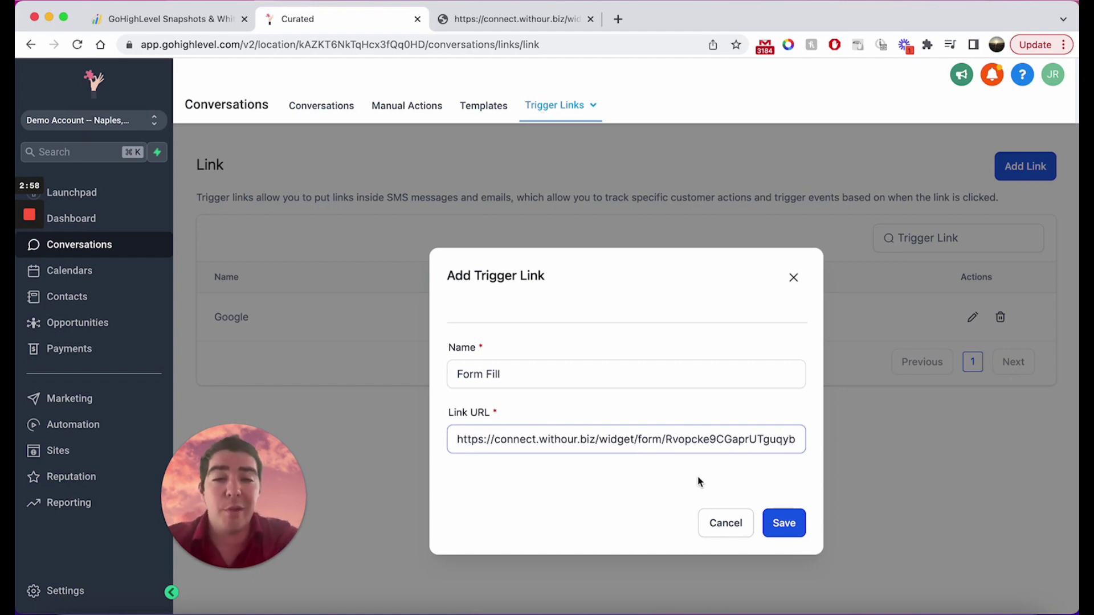
Confirm saving so the Form Fill link appears in the Trigger Links table.
left_click(799, 526)
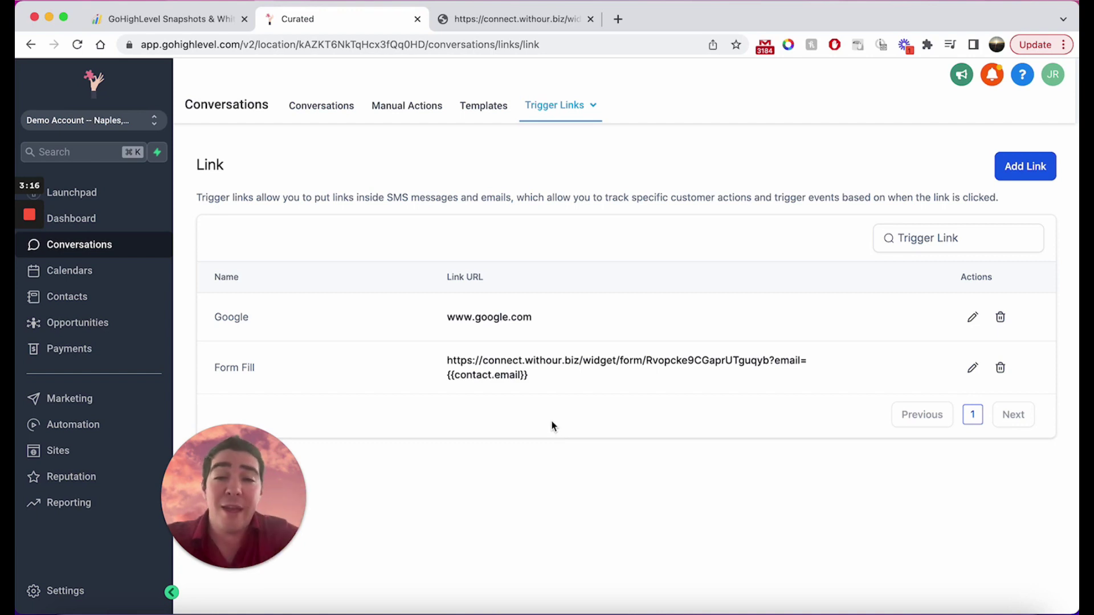
Edit Form Fill's URL to insert contact_id={{contact.id}}& before email={{contact.email}}, then save.
left_click(975, 370)
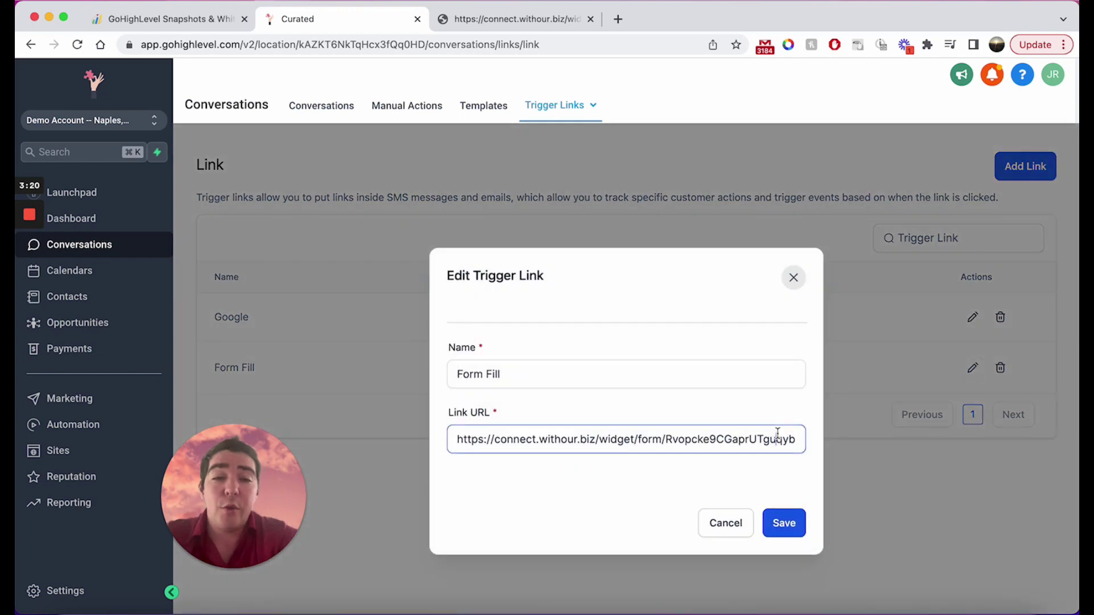
left_click_drag(786, 437, 858, 438)
left_click(681, 438)
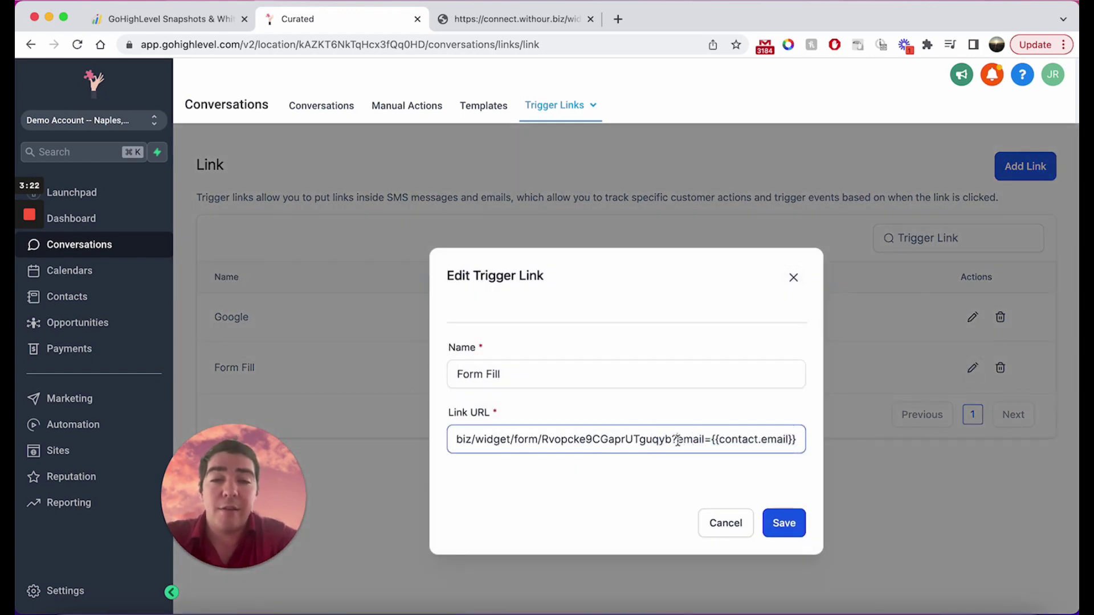
type("contact_")
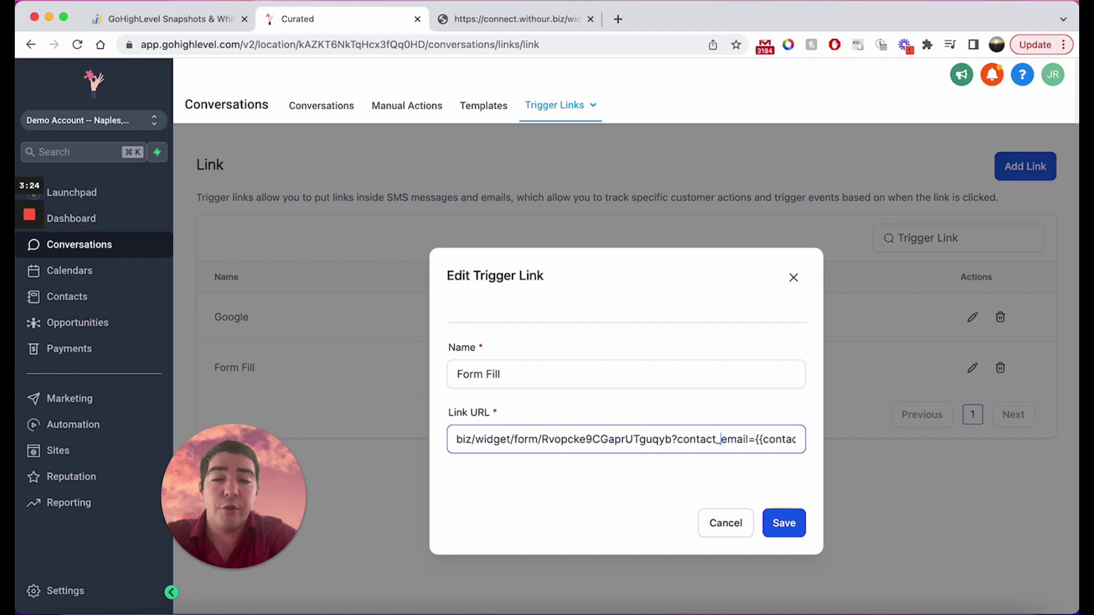
type("id={{cont")
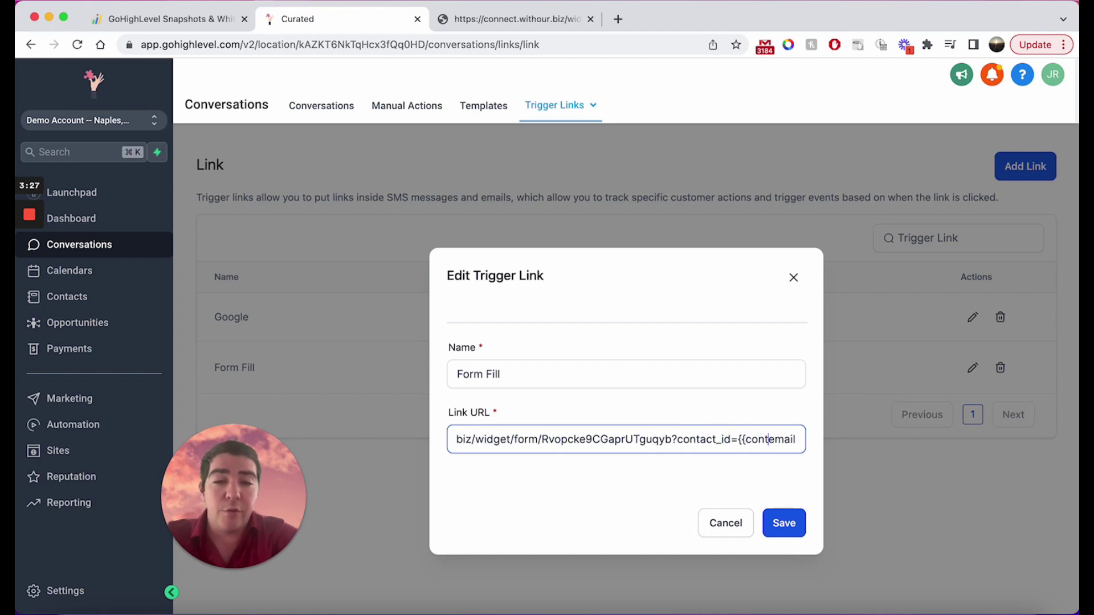
type("act.id")
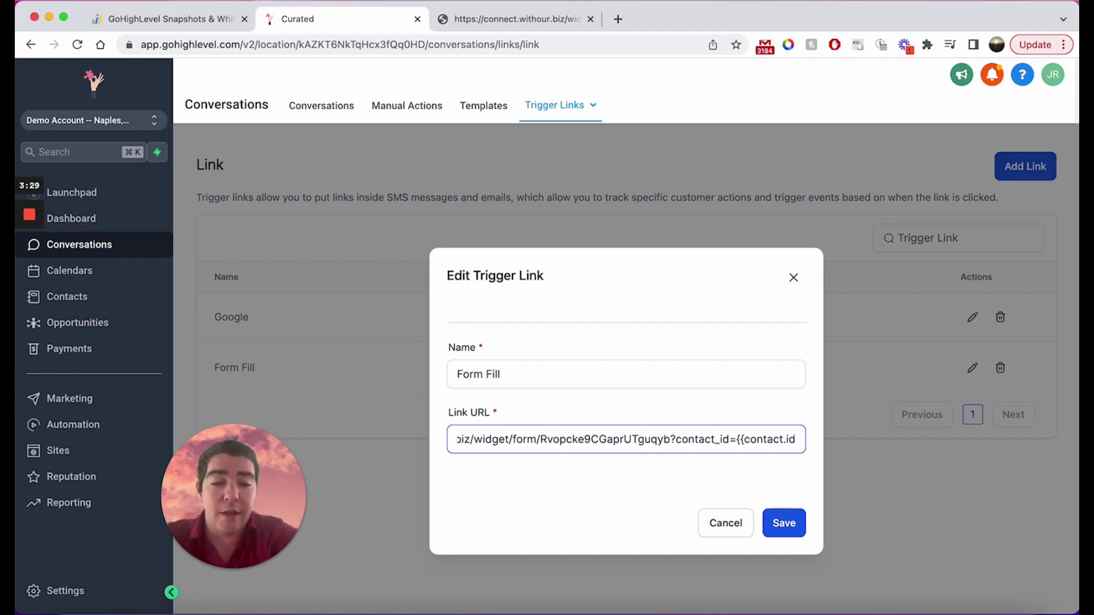
type("}&")
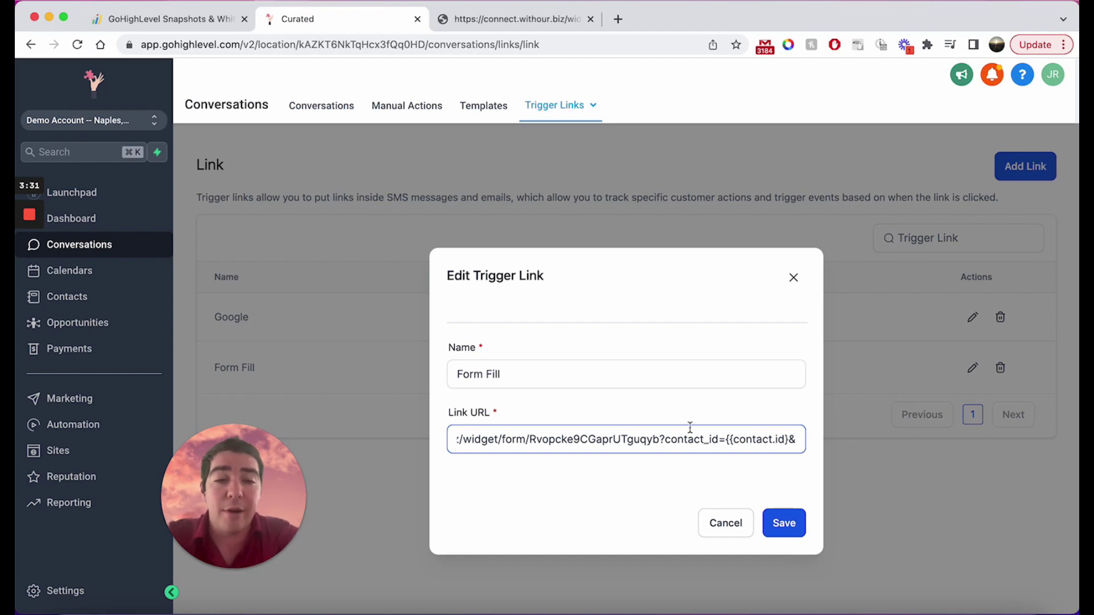
left_click_drag(729, 438, 800, 438)
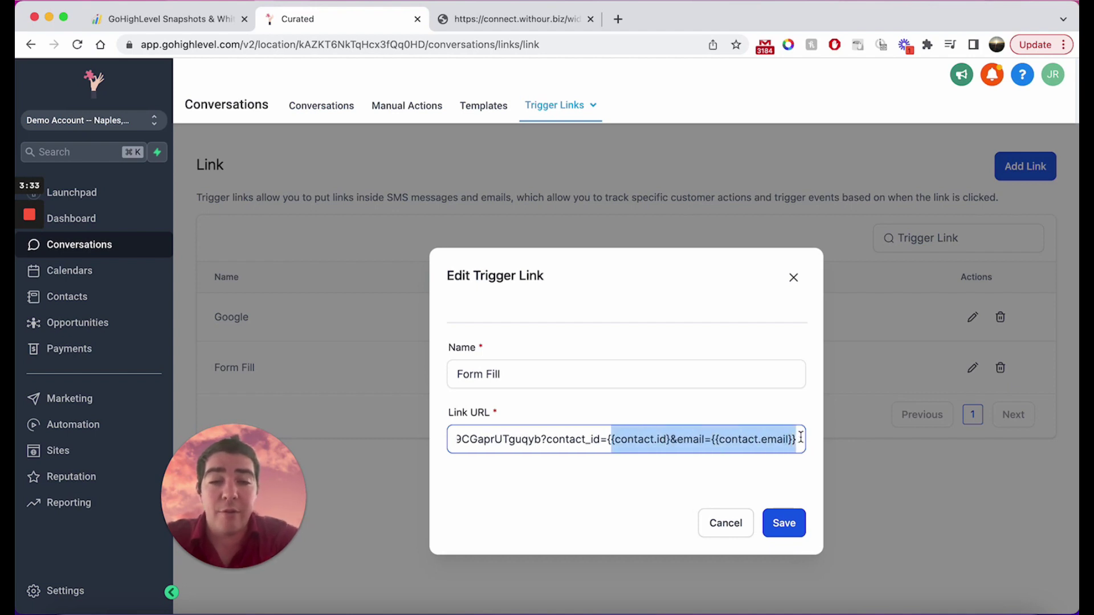
left_click(697, 443)
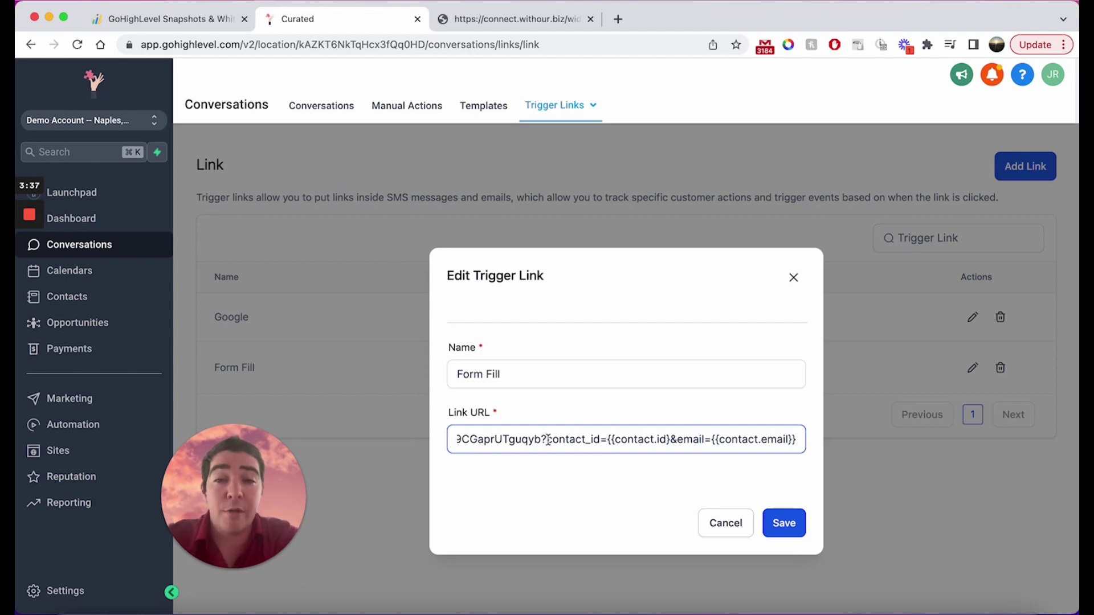
left_click_drag(548, 441, 601, 443)
left_click(673, 439)
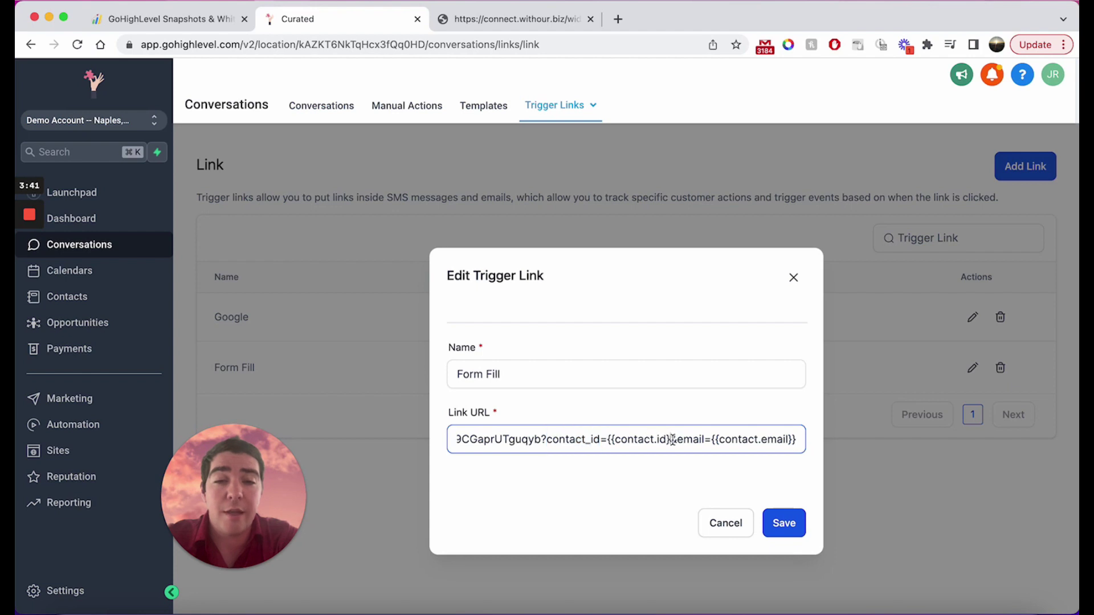
left_click_drag(679, 440, 795, 441)
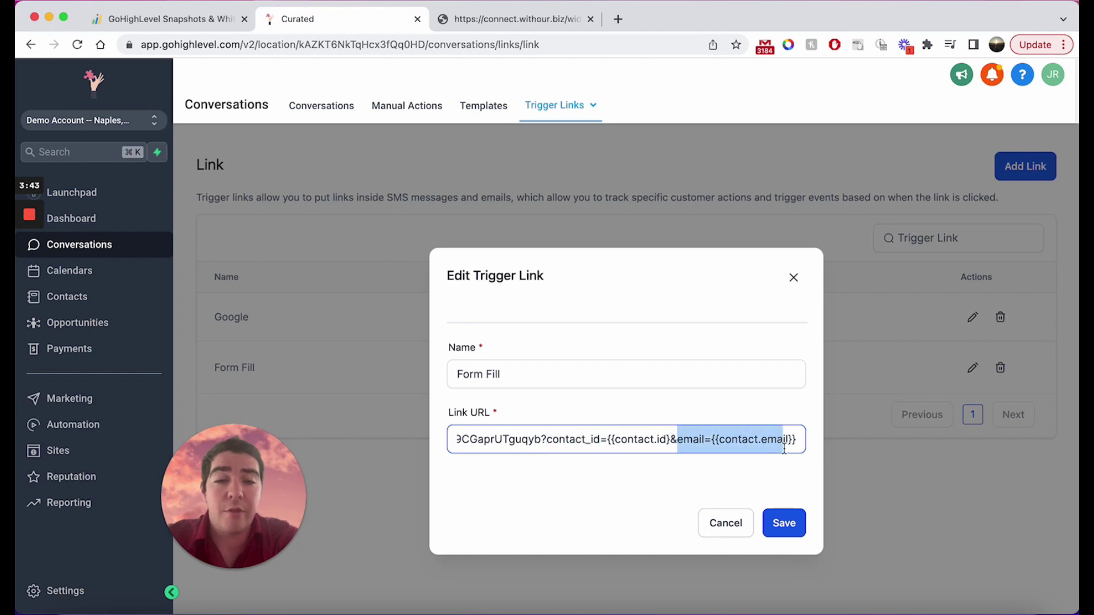
left_click(782, 521)
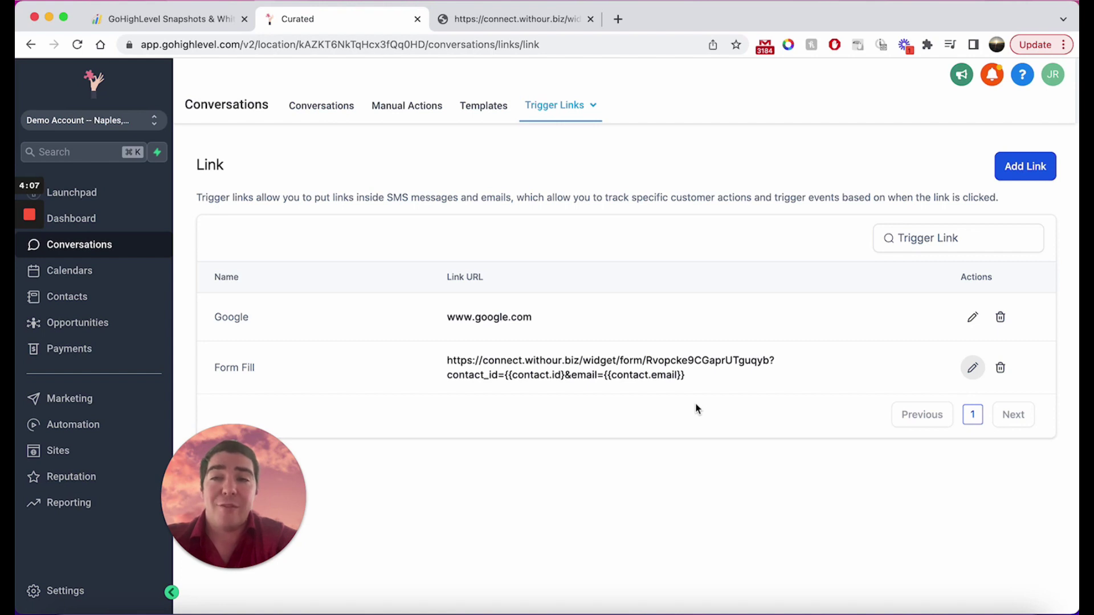
Bring the getextendly.com Extendly for HighLevel home page to the front.
left_click(194, 28)
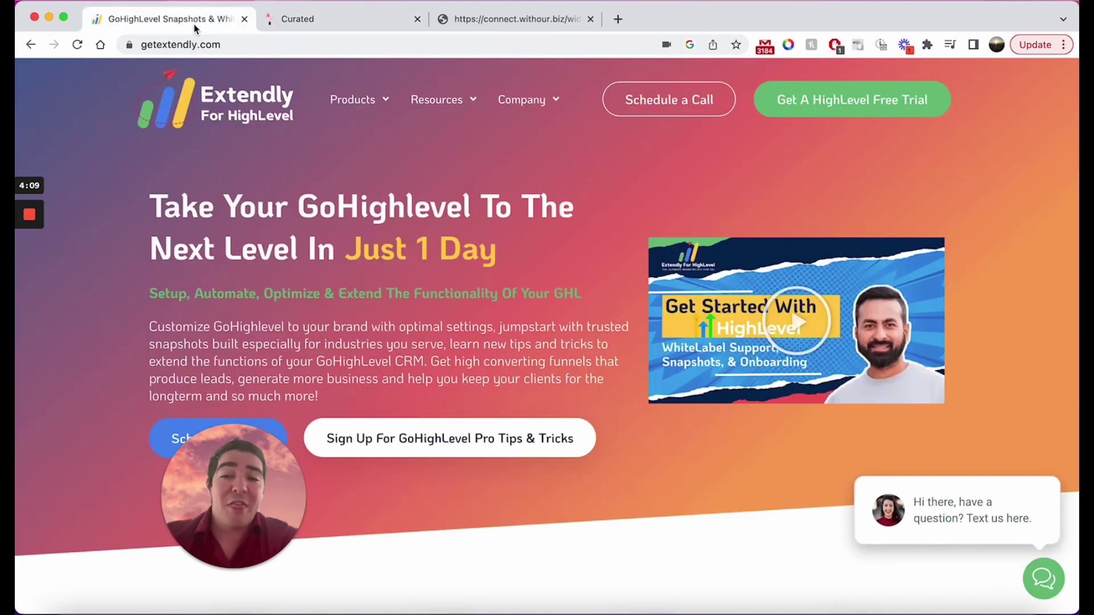
left_click_drag(216, 496, 104, 515)
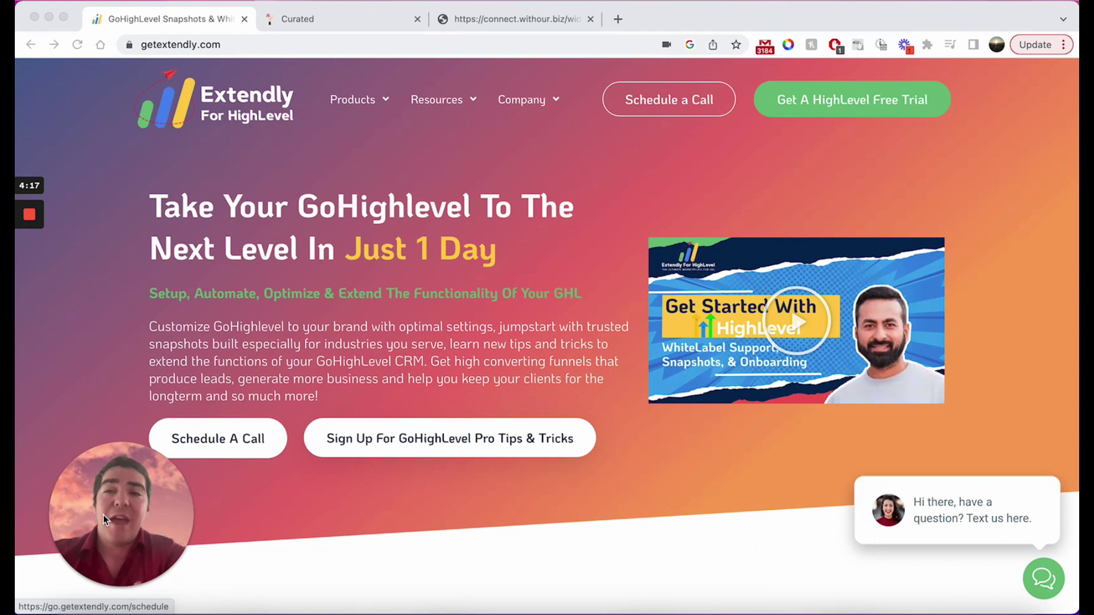
left_click(218, 438)
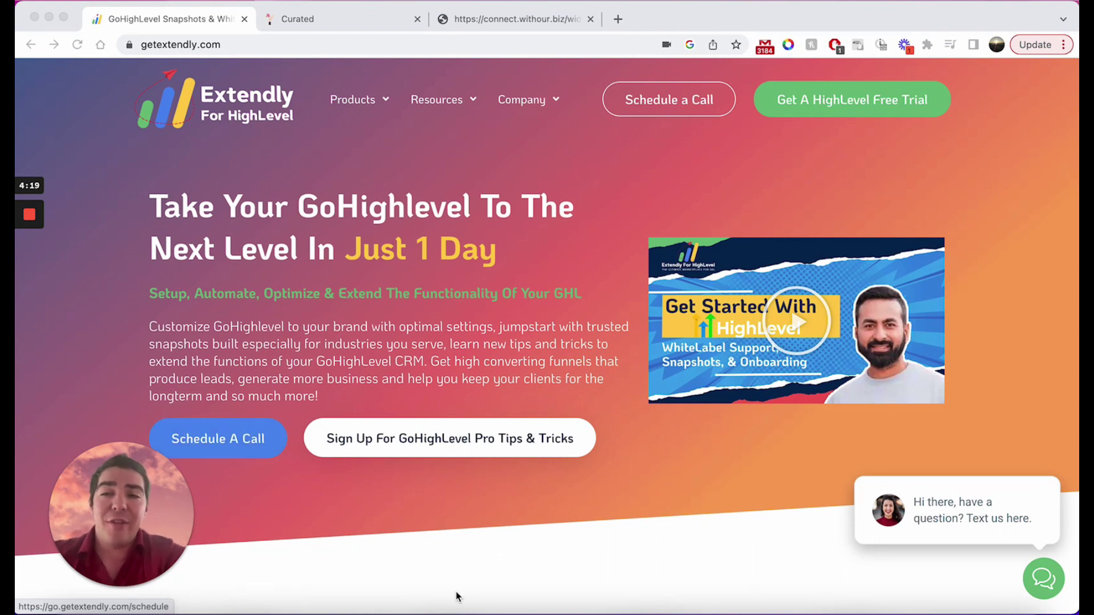